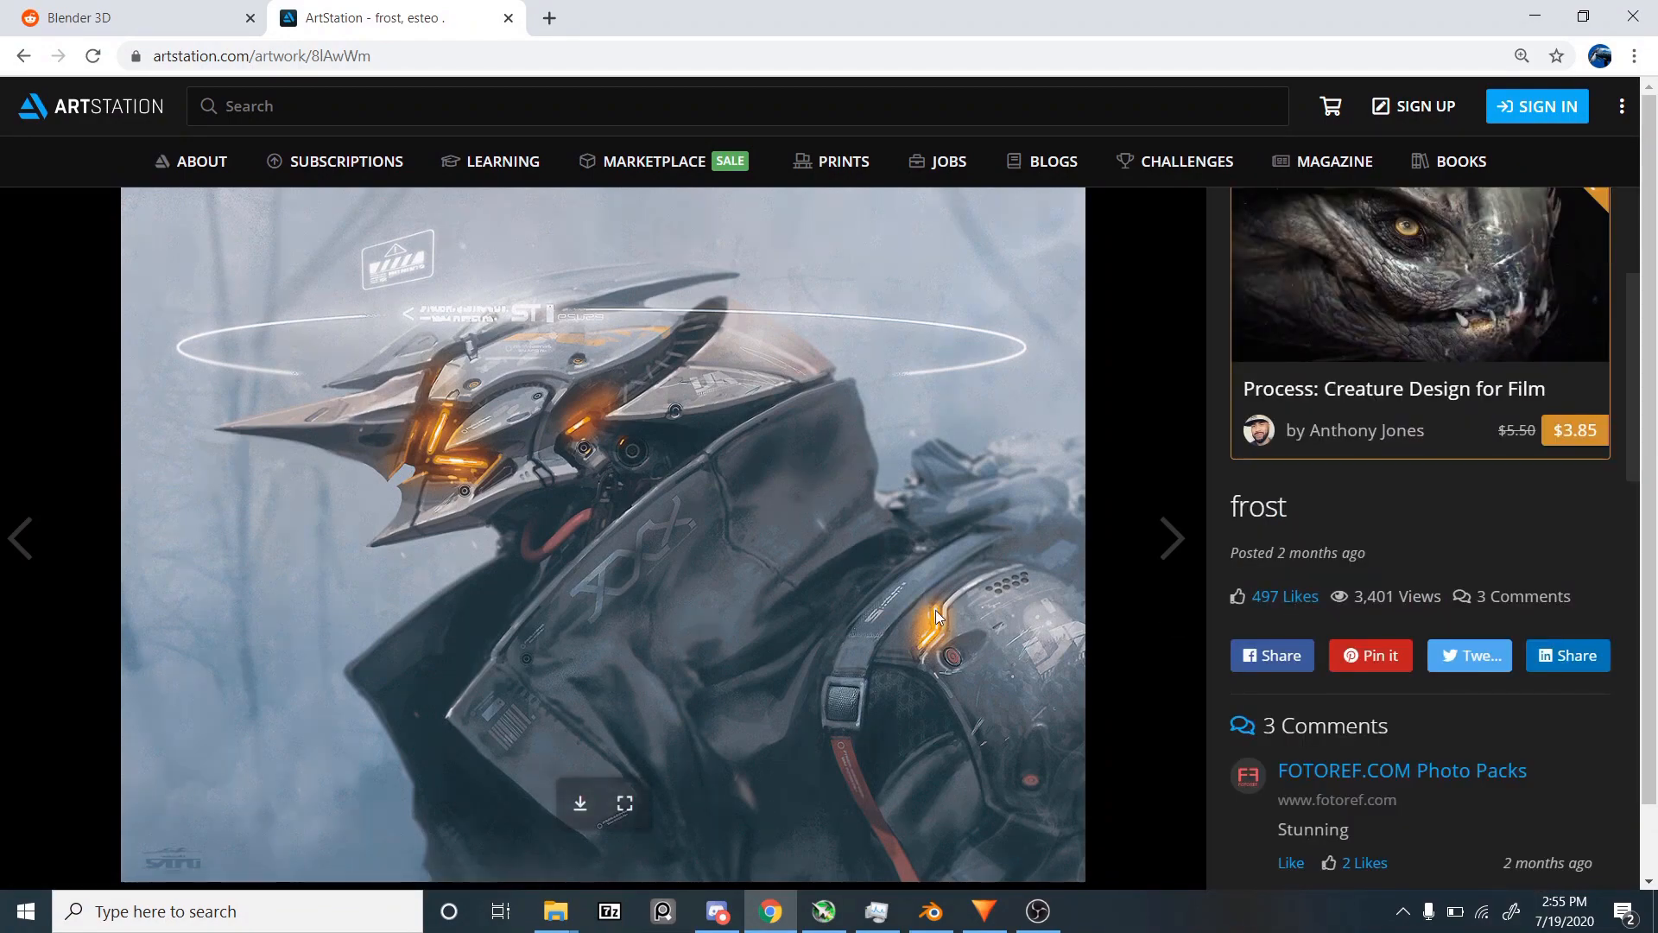
- Leave the frost artwork and browse through the concept artist's ArtStation portfolio thumbnails
key(Escape)
scroll(1358, 403, down, 10)
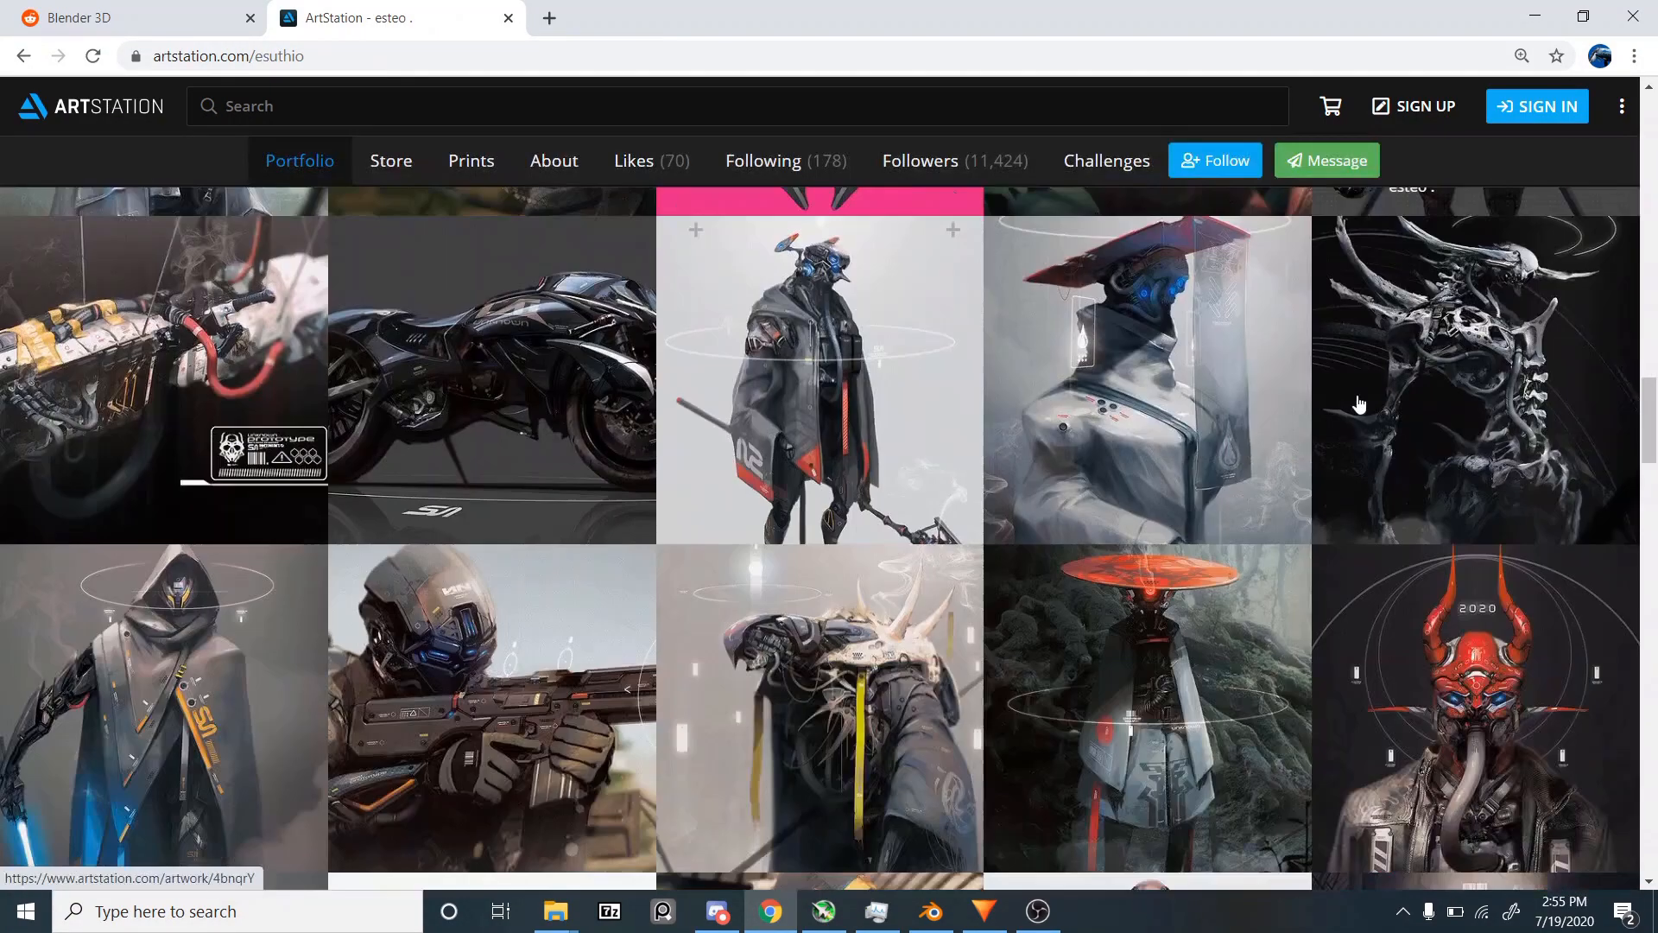
scroll(1358, 403, down, 9)
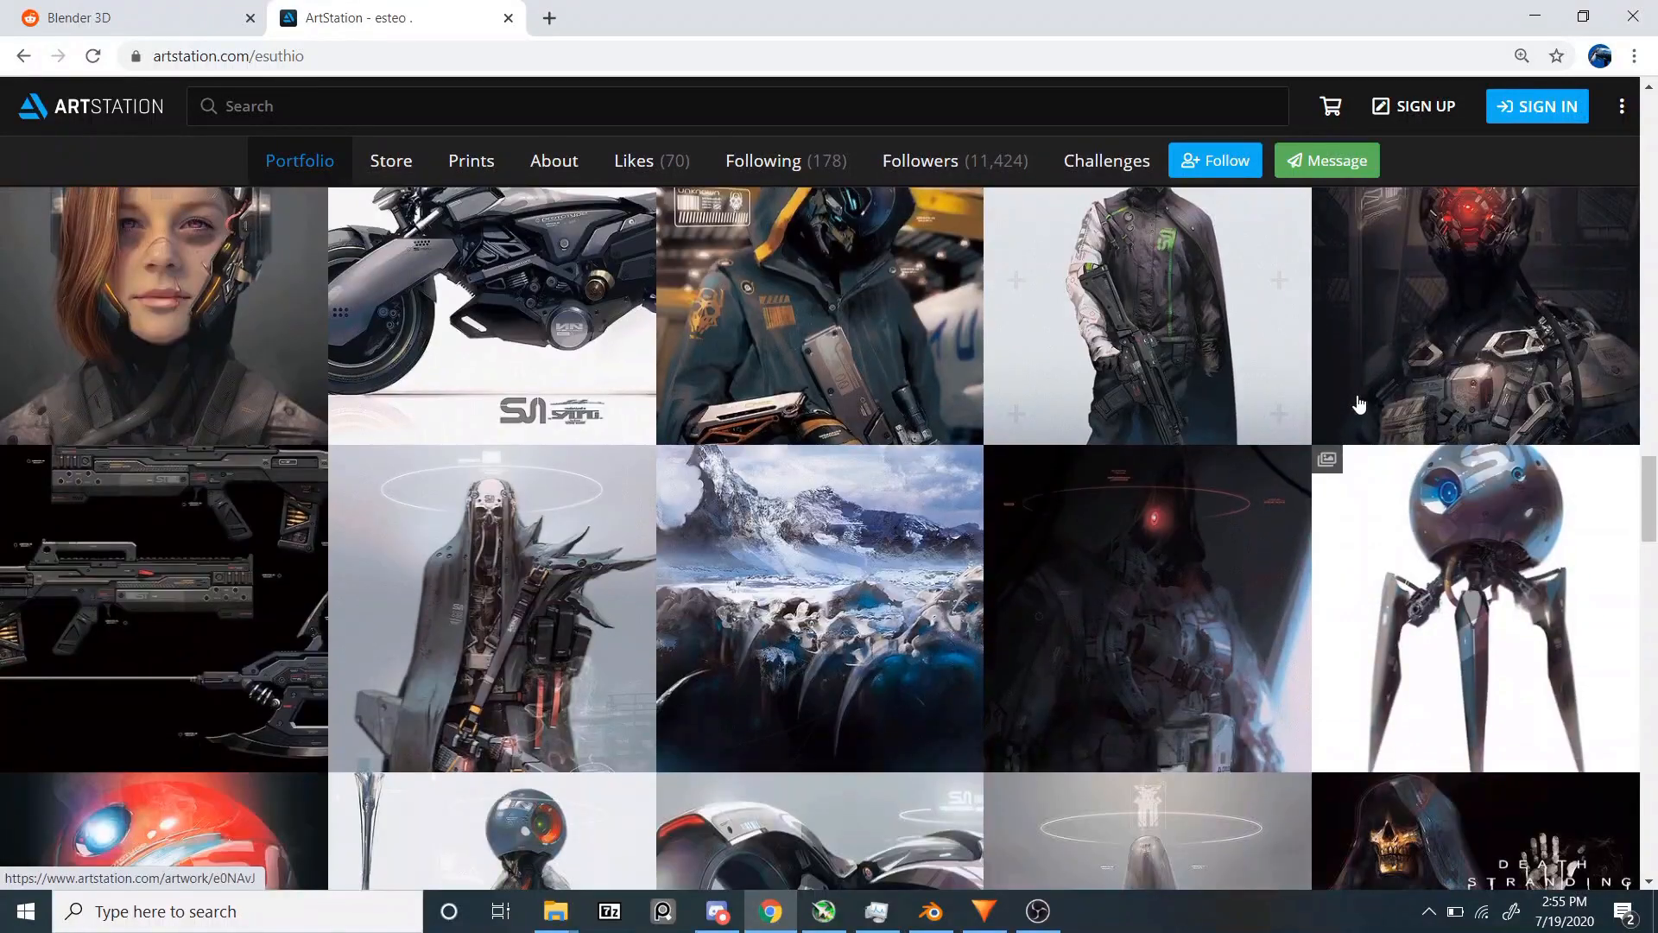
click(929, 562)
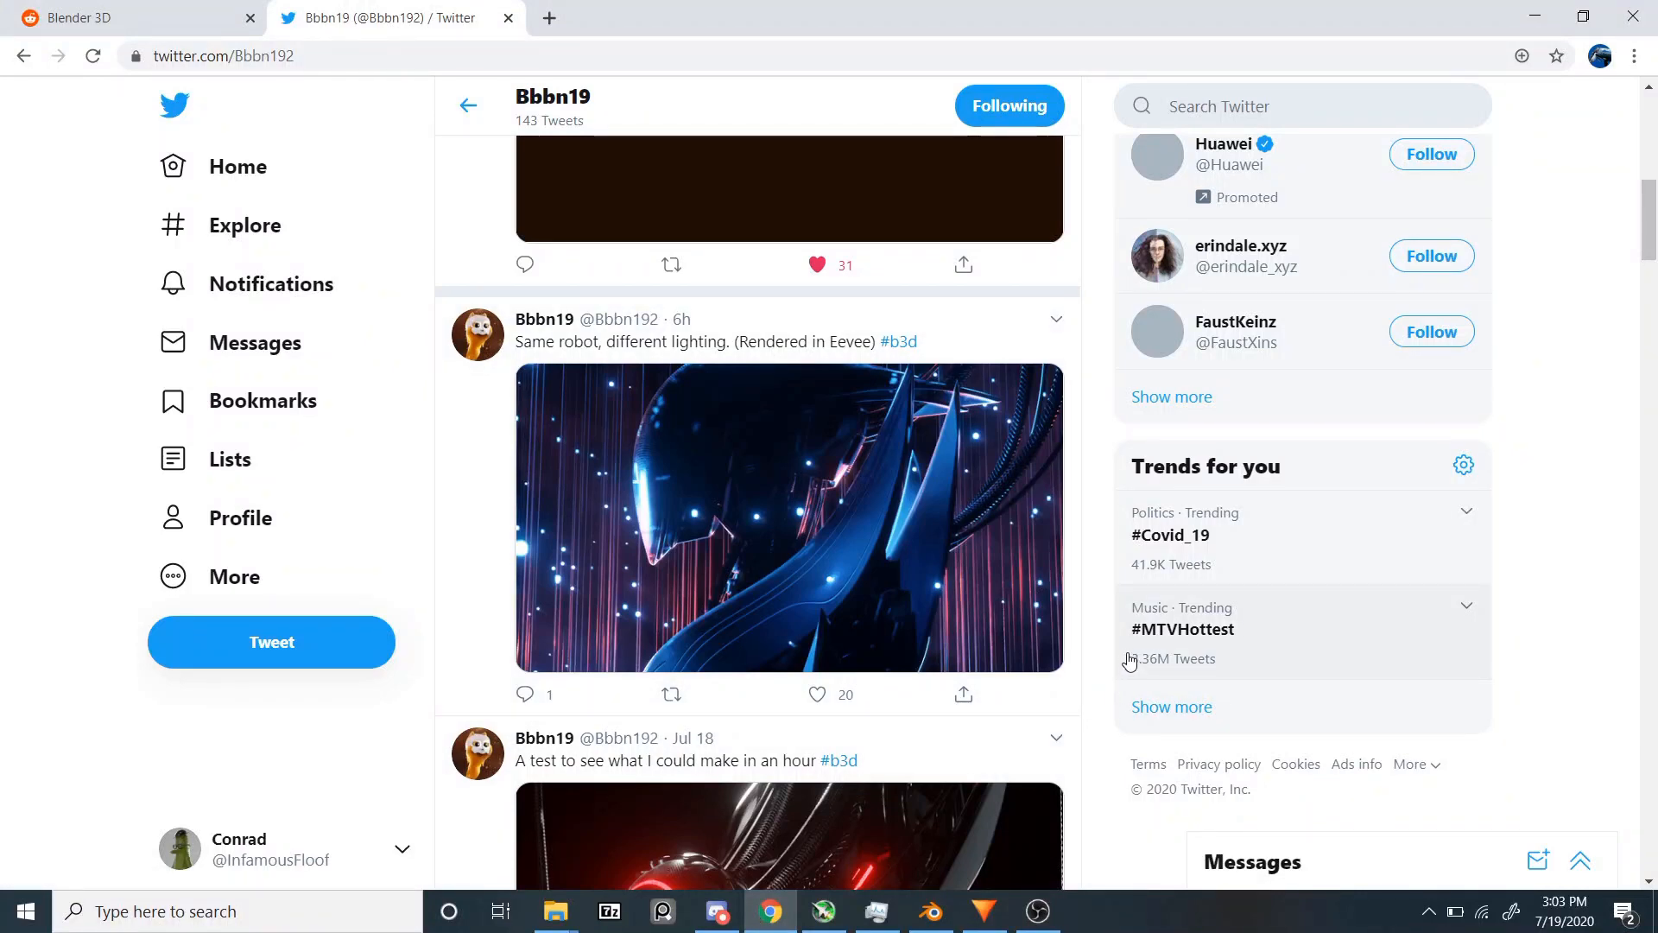
- View the enlarged robot render from the "A test to see what I could make in an hour" tweet, close it and browse older posts
scroll(1106, 589, down, 3)
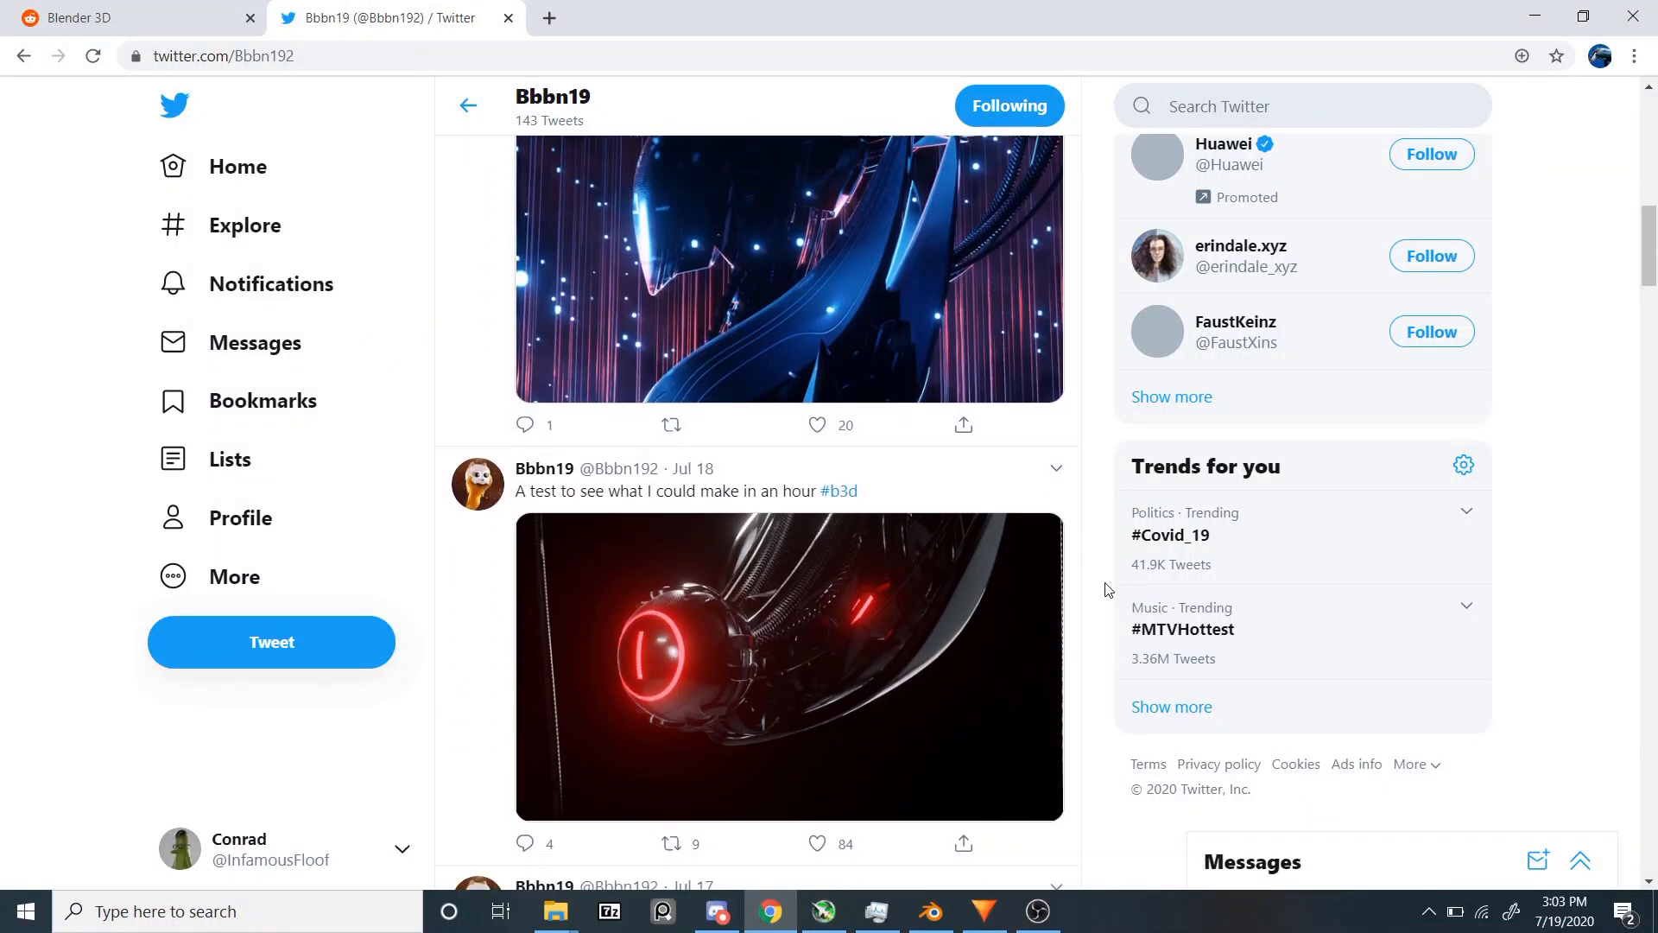
click(869, 565)
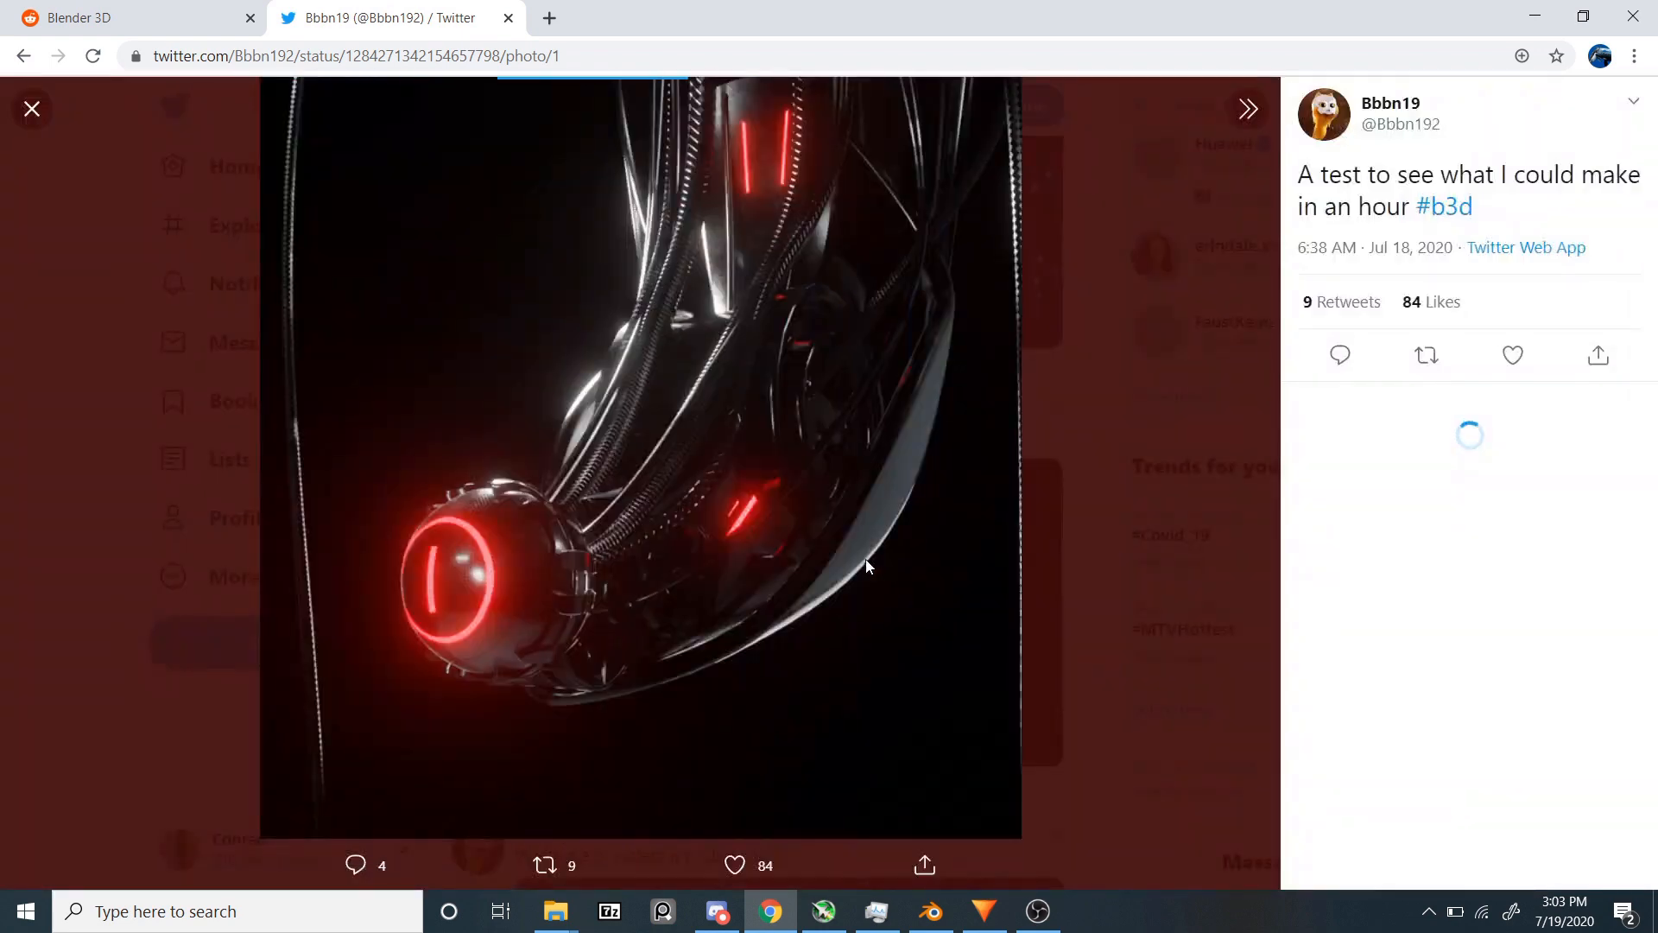
click(32, 109)
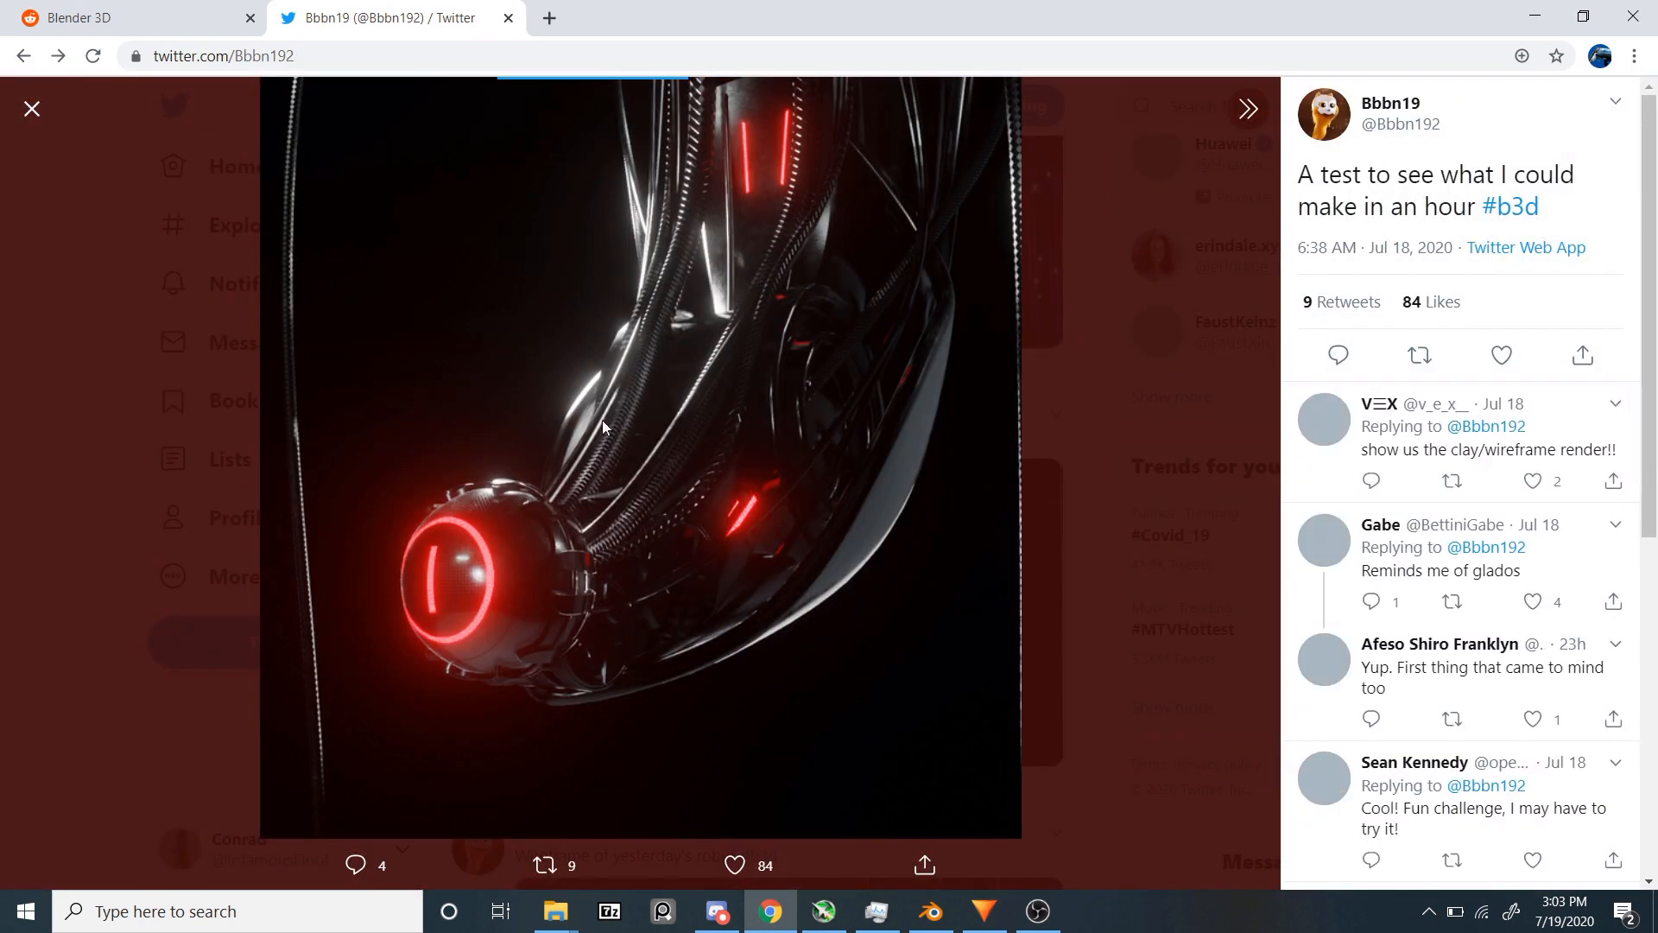
scroll(831, 562, down, 3)
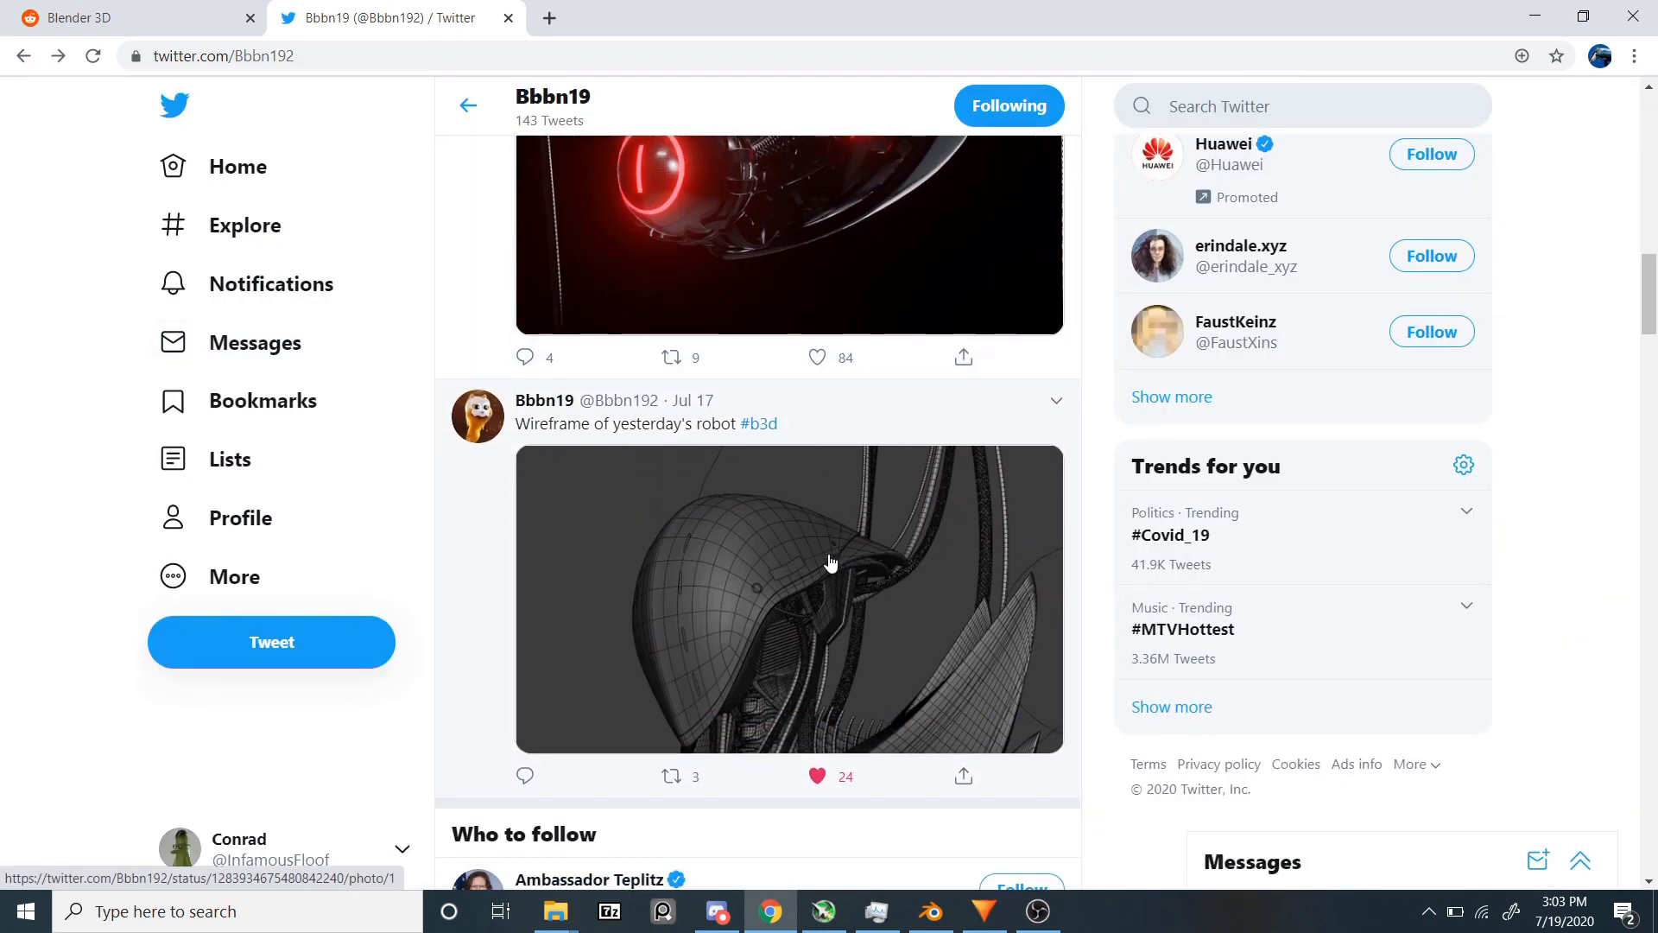
scroll(830, 562, down, 20)
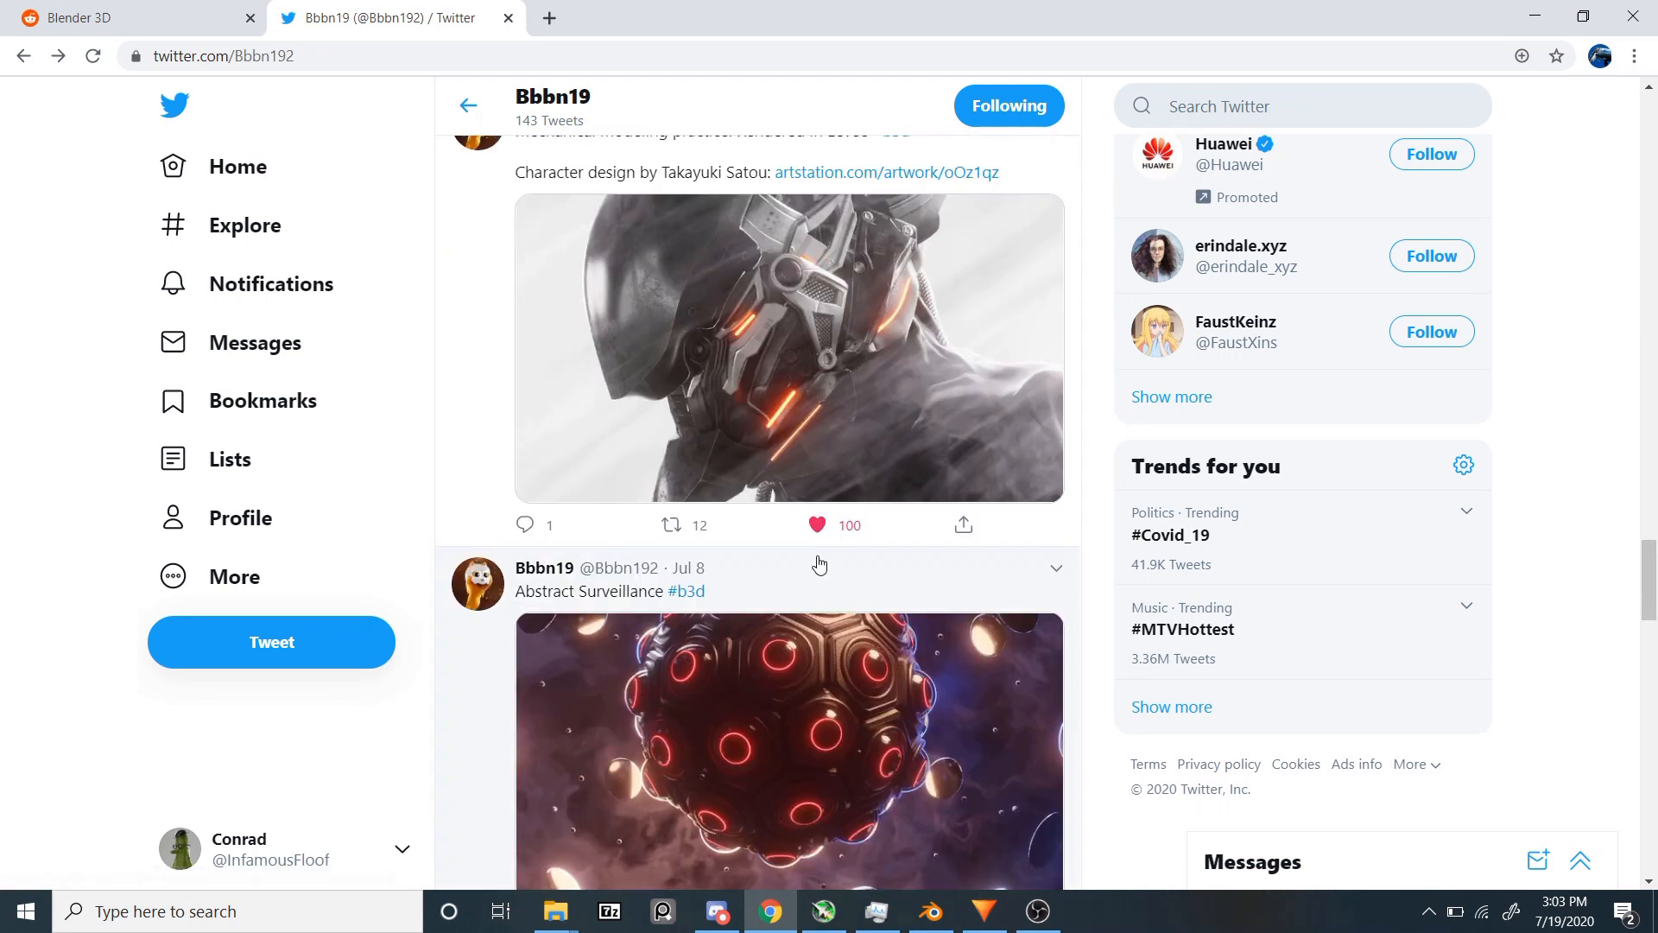
- View the enlarged renders from the "Mechanical modeling practice" and "Character modeling practice 2" tweets, closing each one
scroll(827, 509, up, 1)
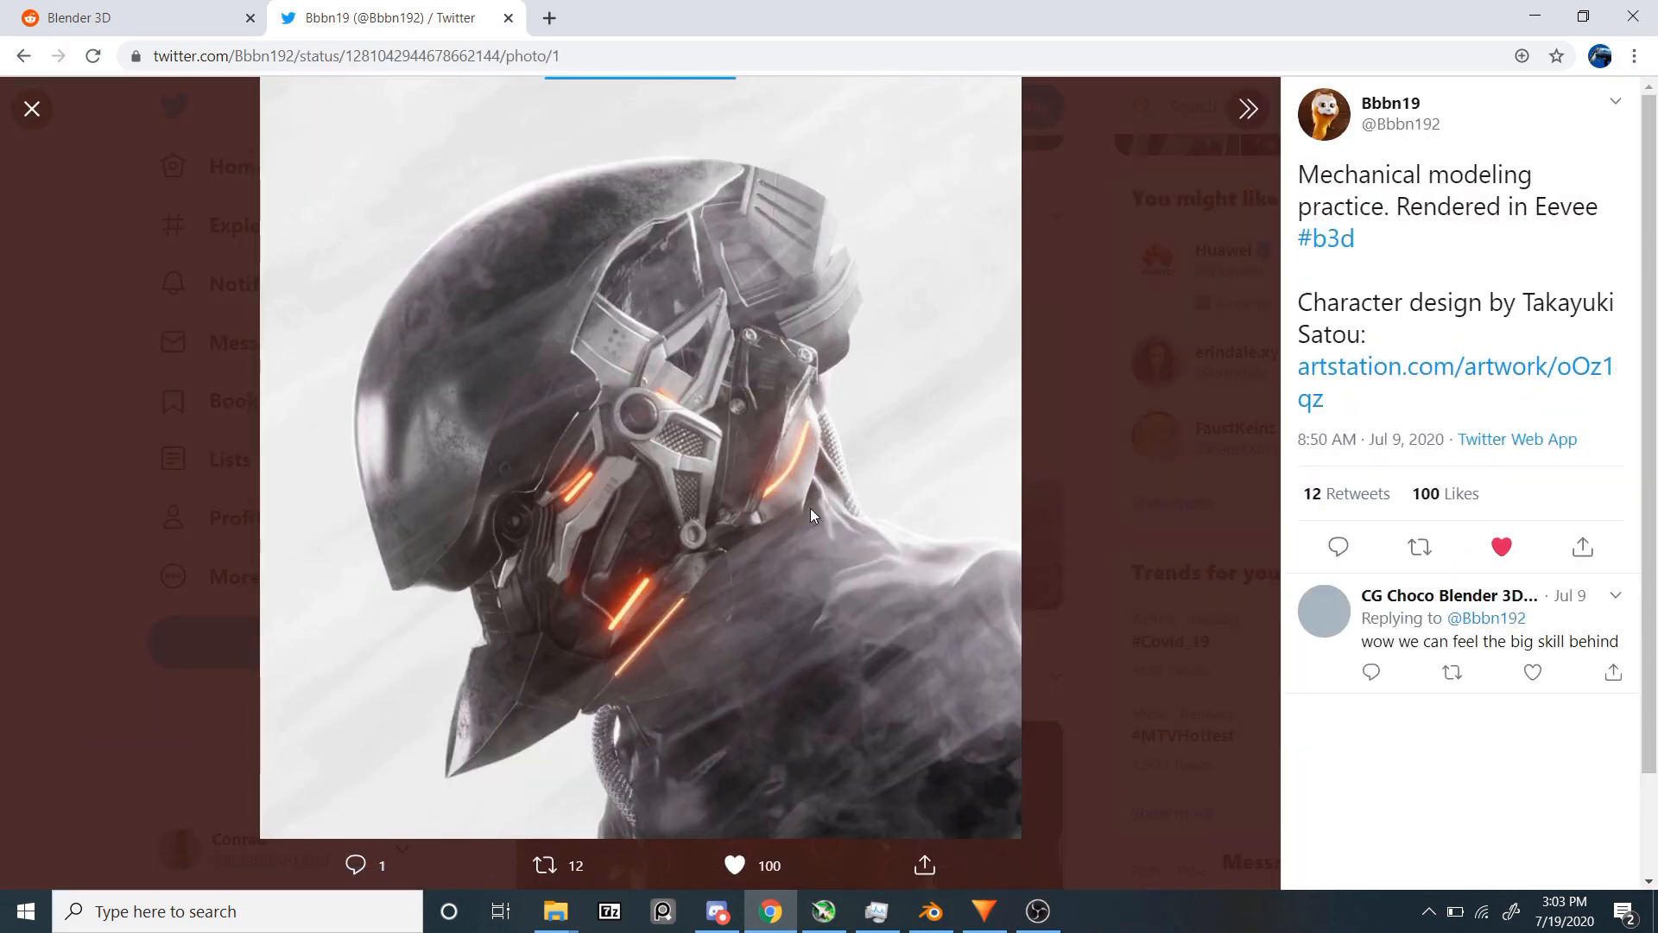
click(31, 110)
scroll(774, 473, down, 15)
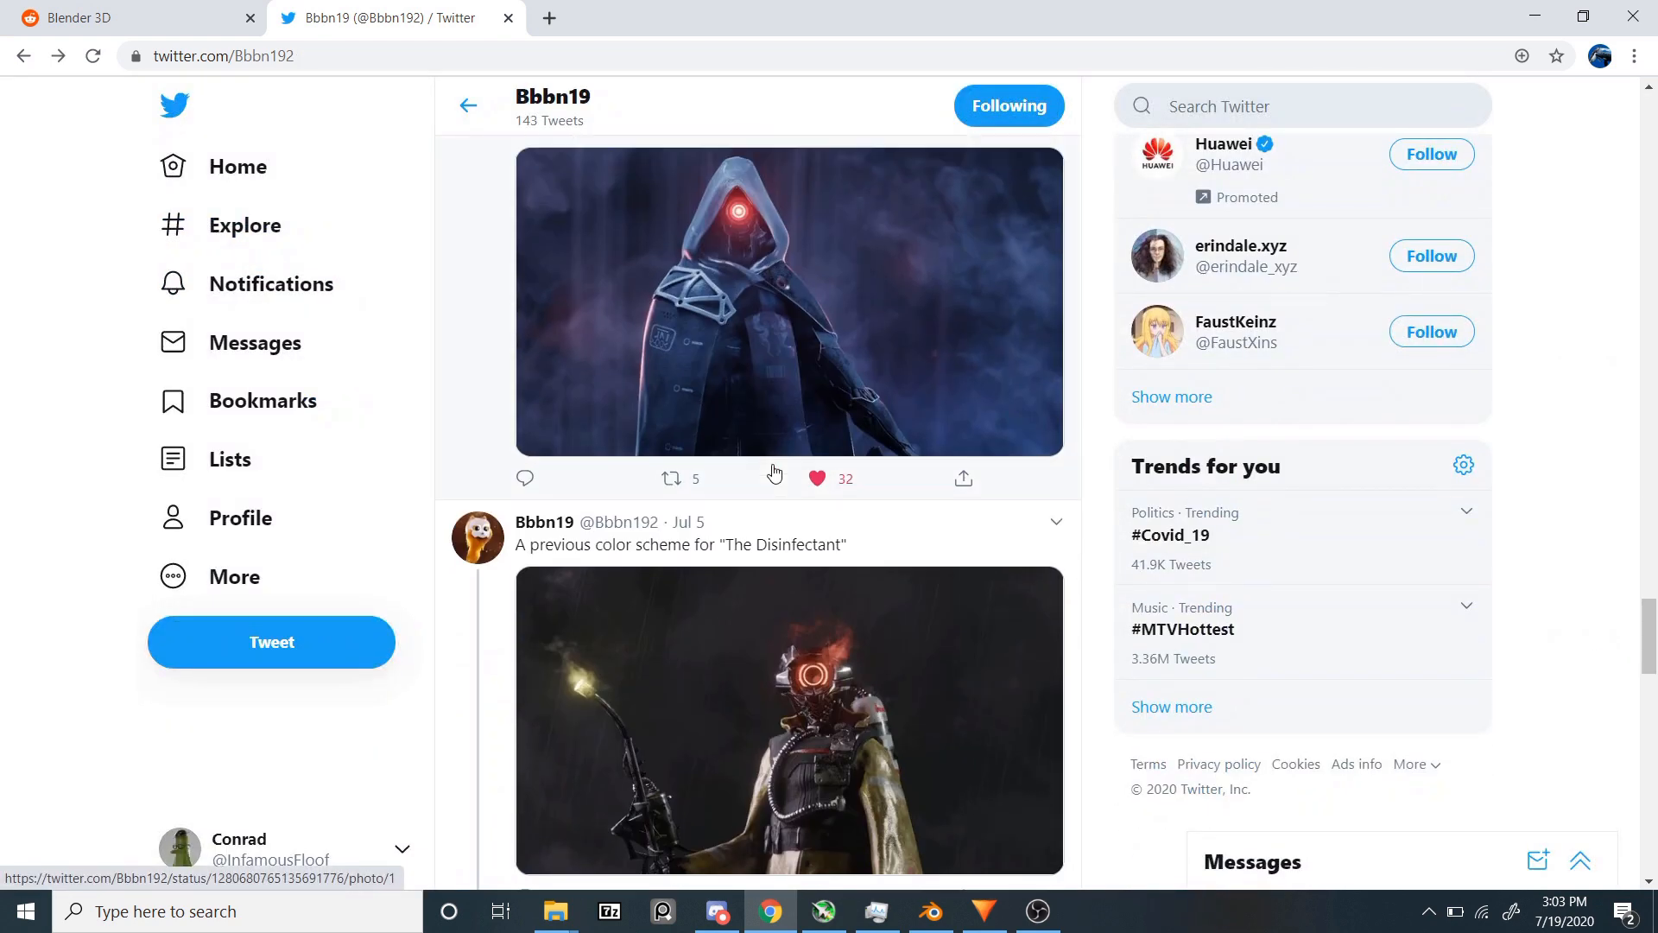
scroll(774, 473, up, 1)
click(775, 473)
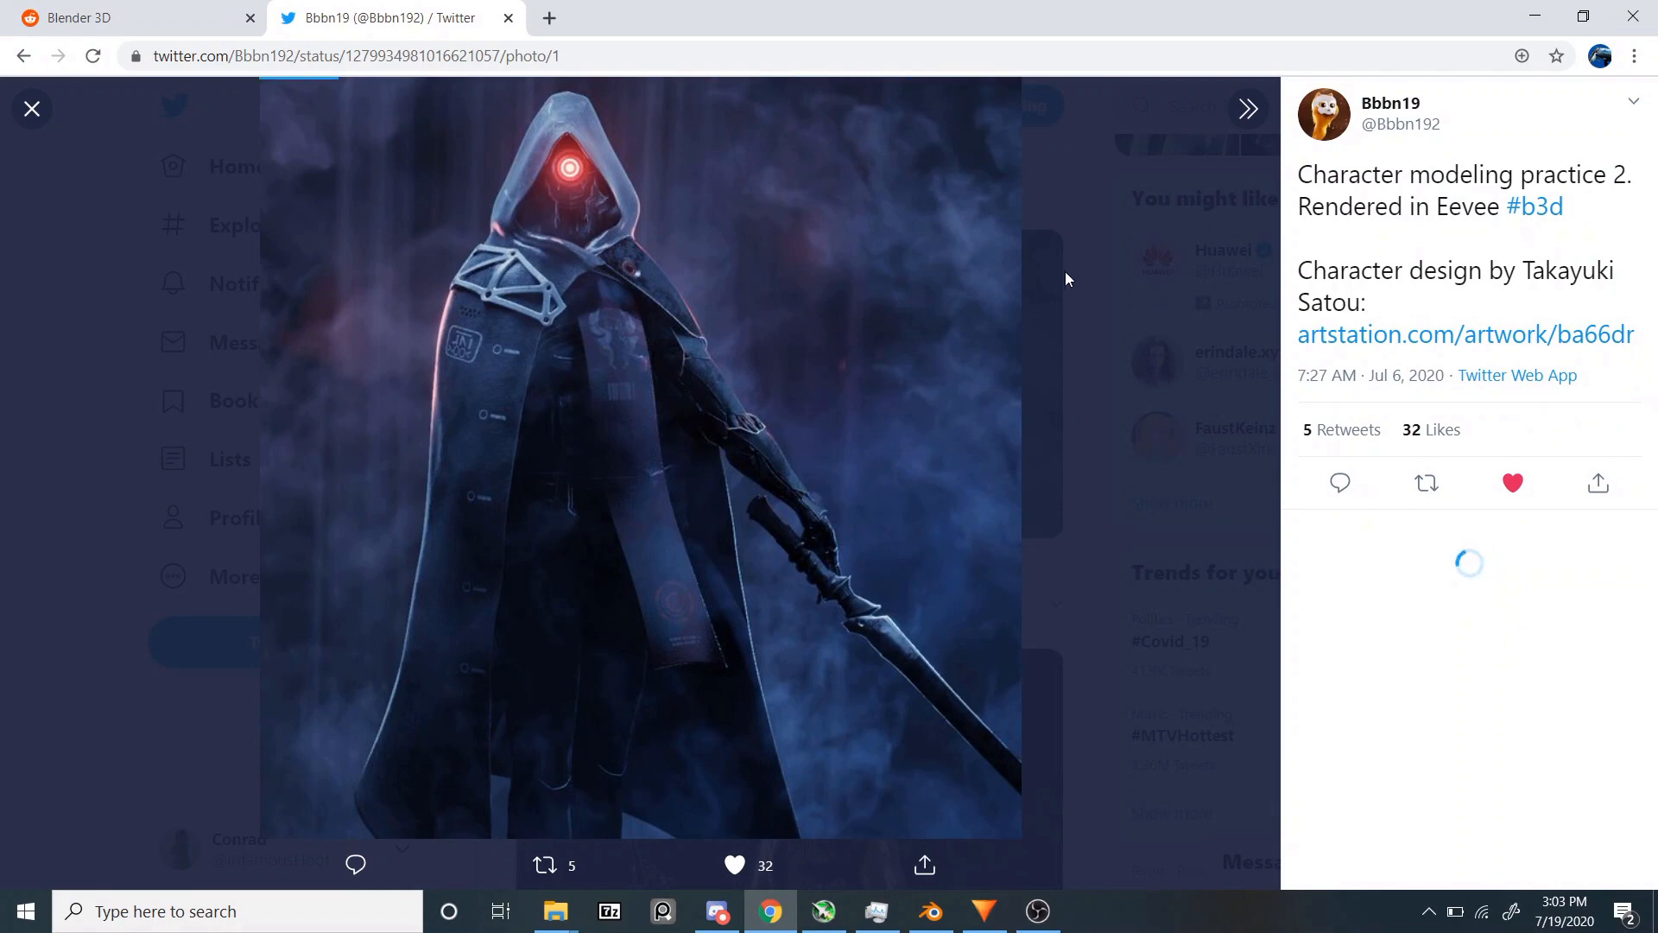
click(32, 110)
scroll(510, 429, down, 3)
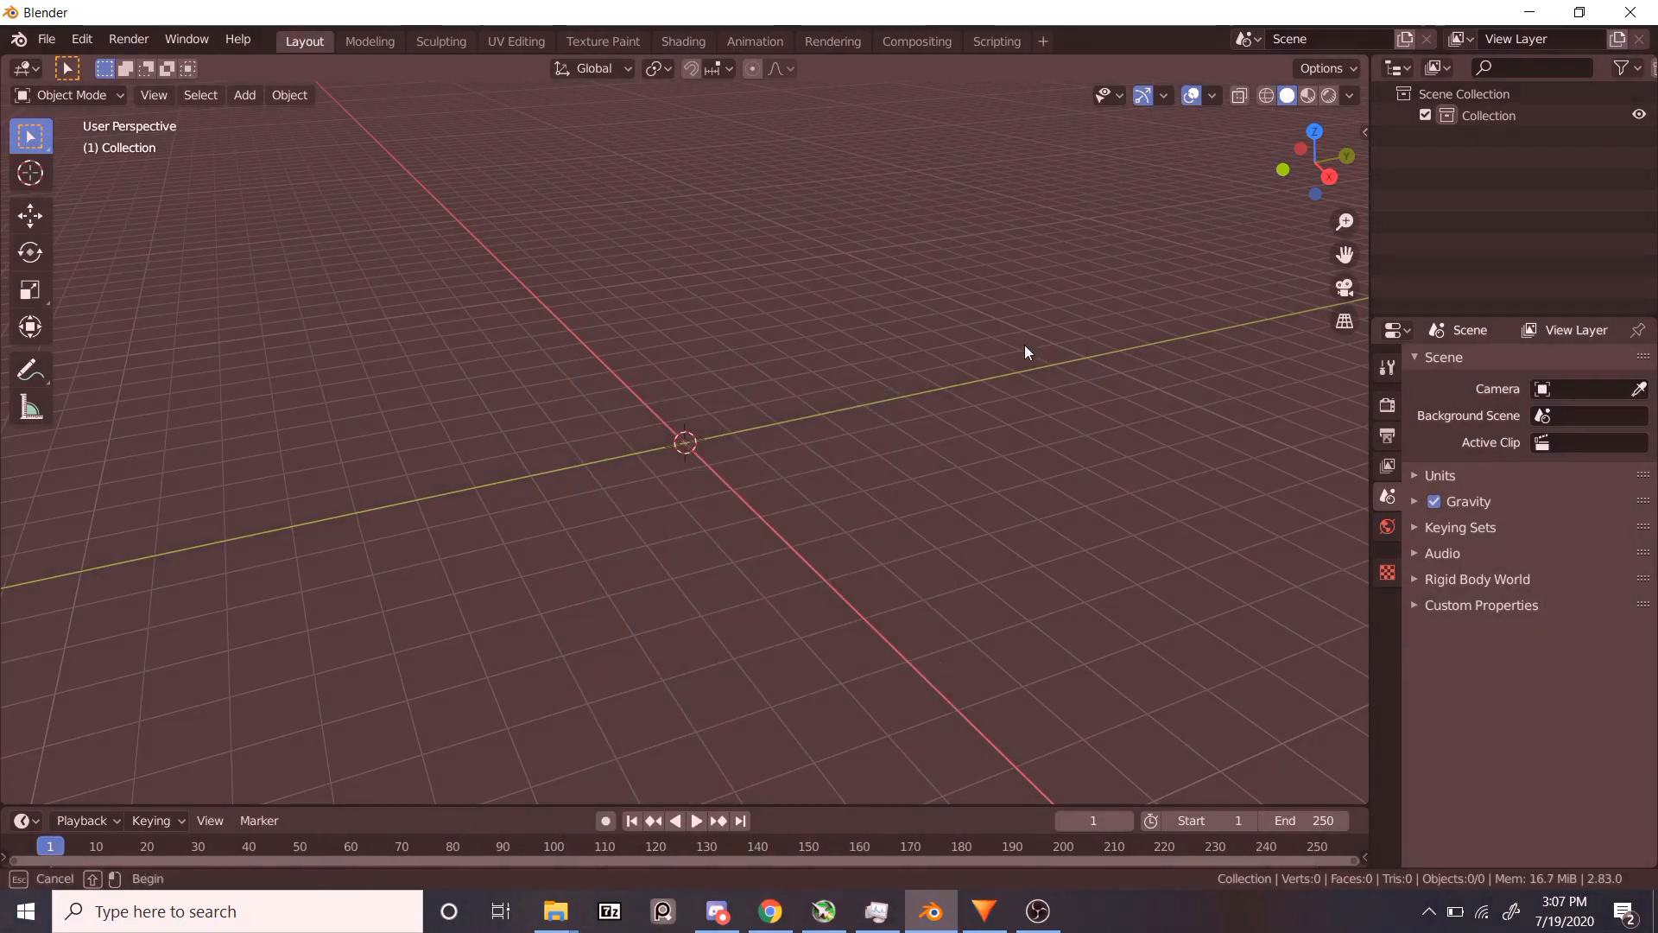
key(shift+a)
mouse_move(877, 374)
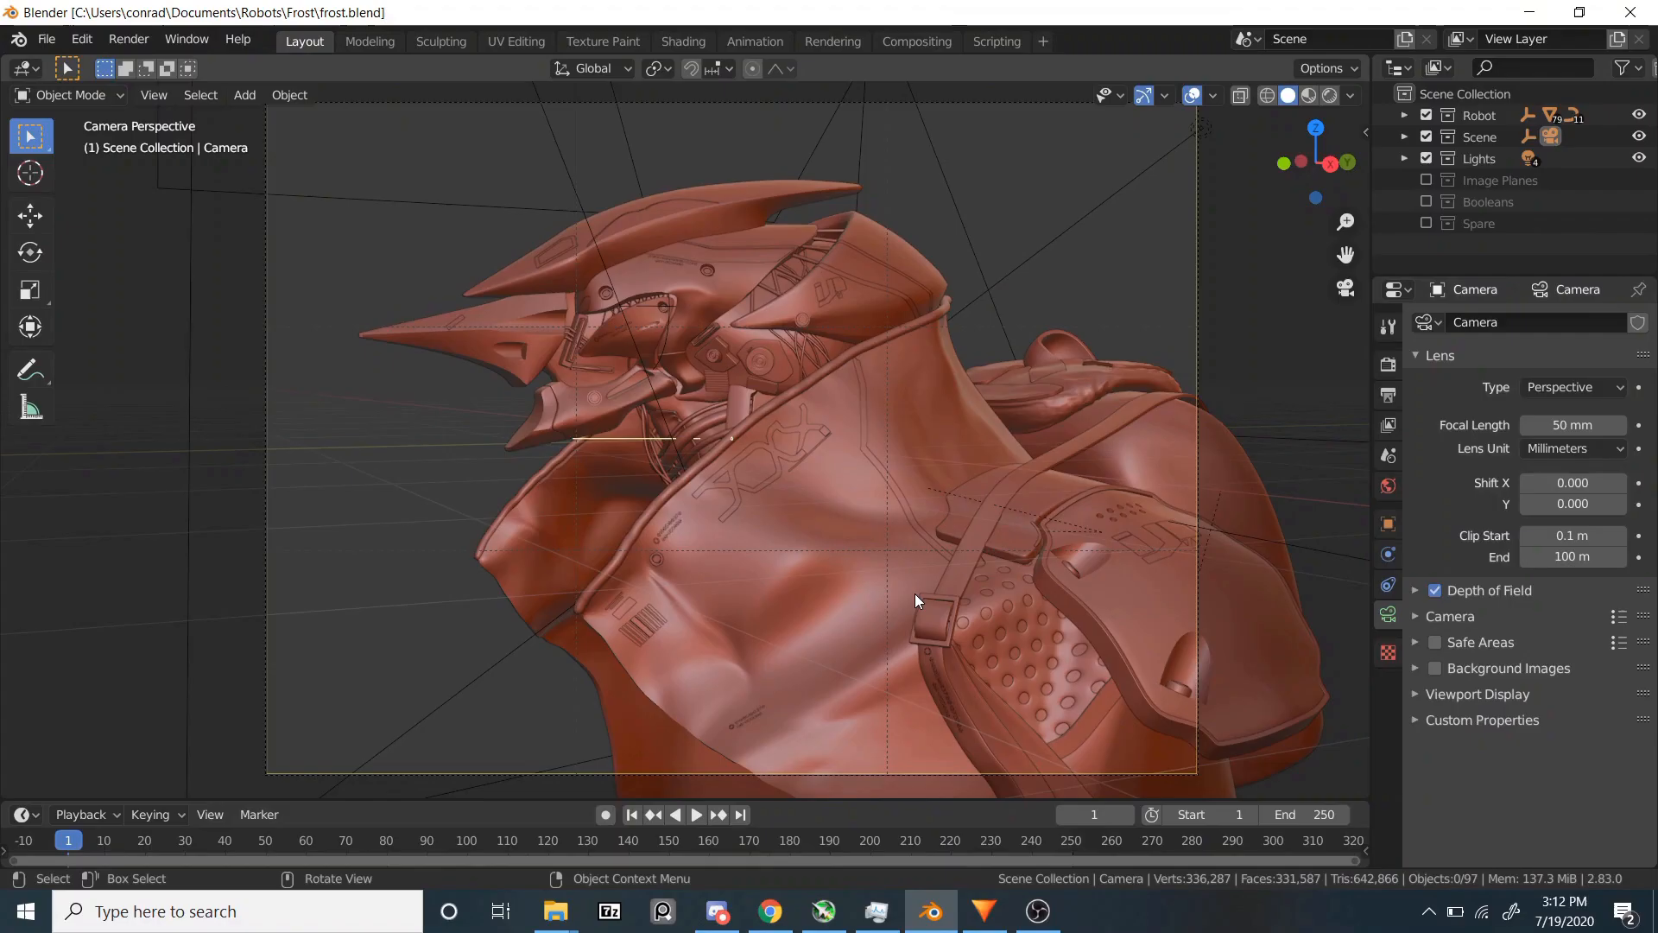
- Examine the complete robot bust in frost.blend from below, from the side and through the camera
middle_drag(915, 593, 893, 453)
scroll(1050, 449, down, 4)
key(KP_0)
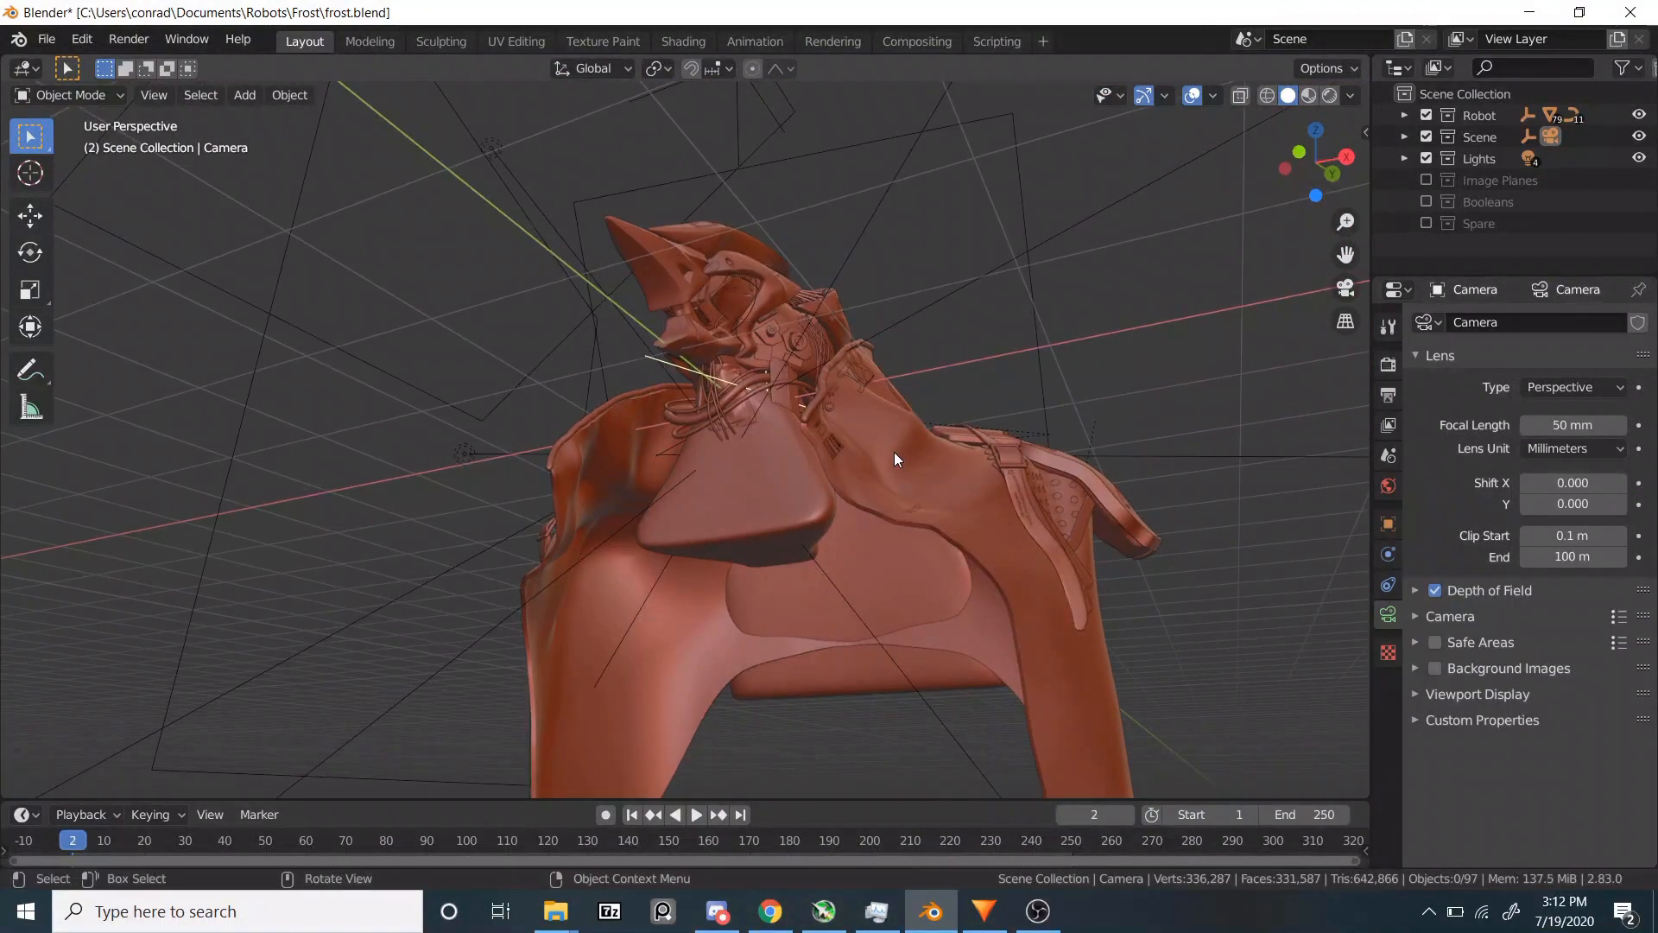
key(KP_0)
key(KP_0)
key(KP_0)
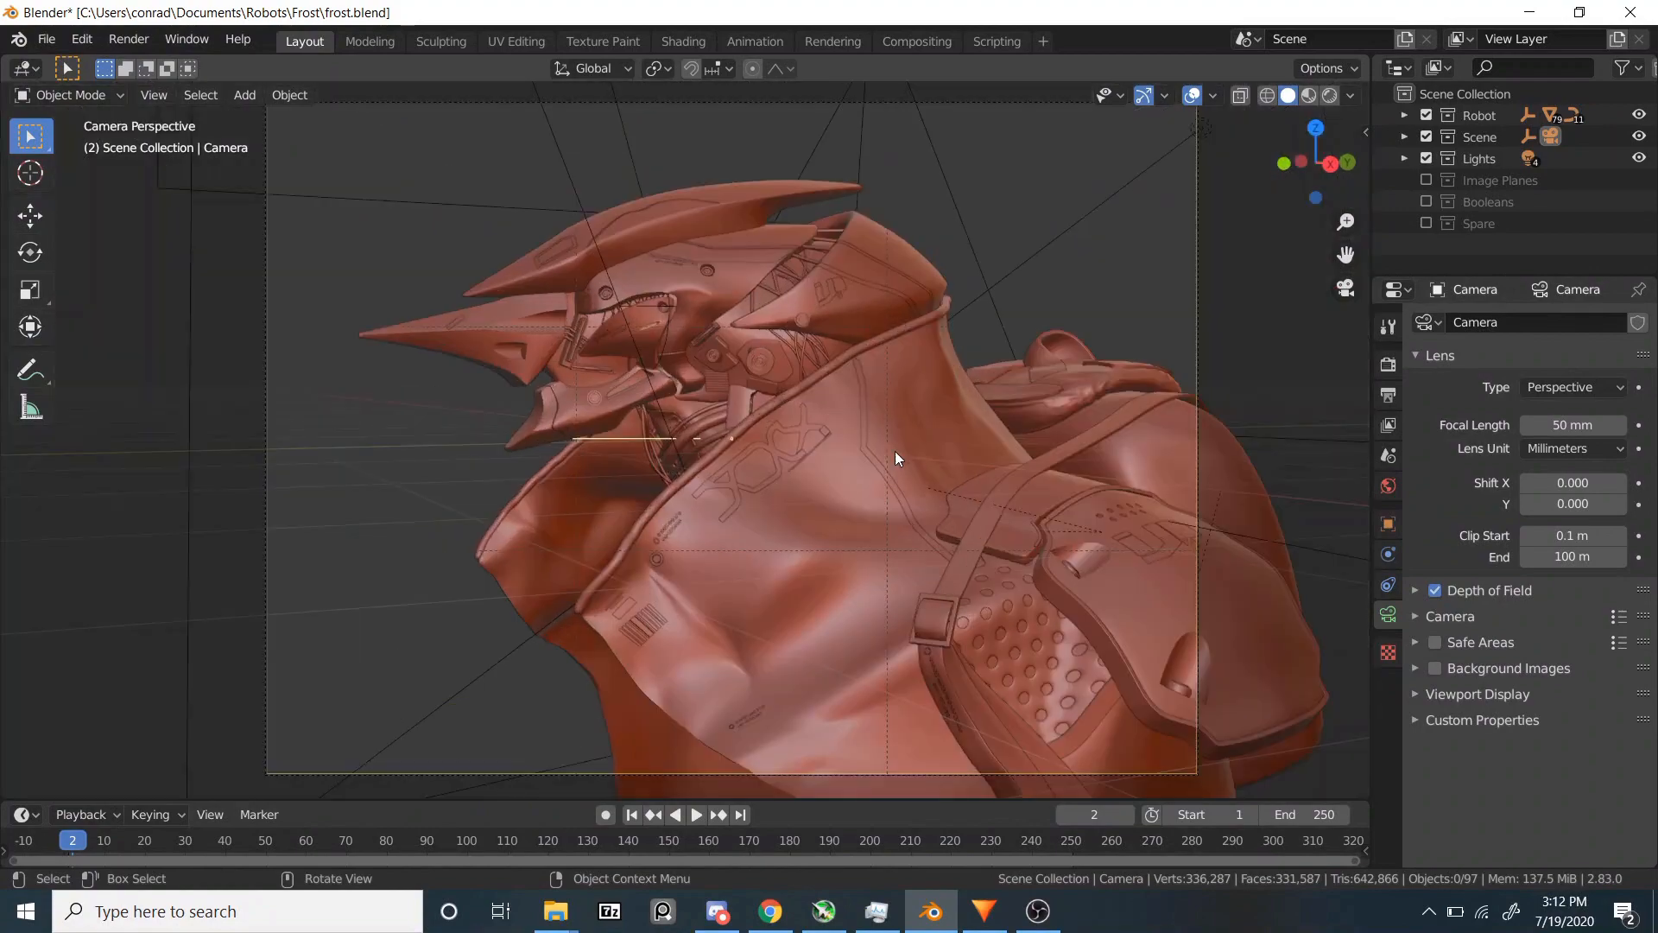
middle_drag(898, 448, 1222, 447)
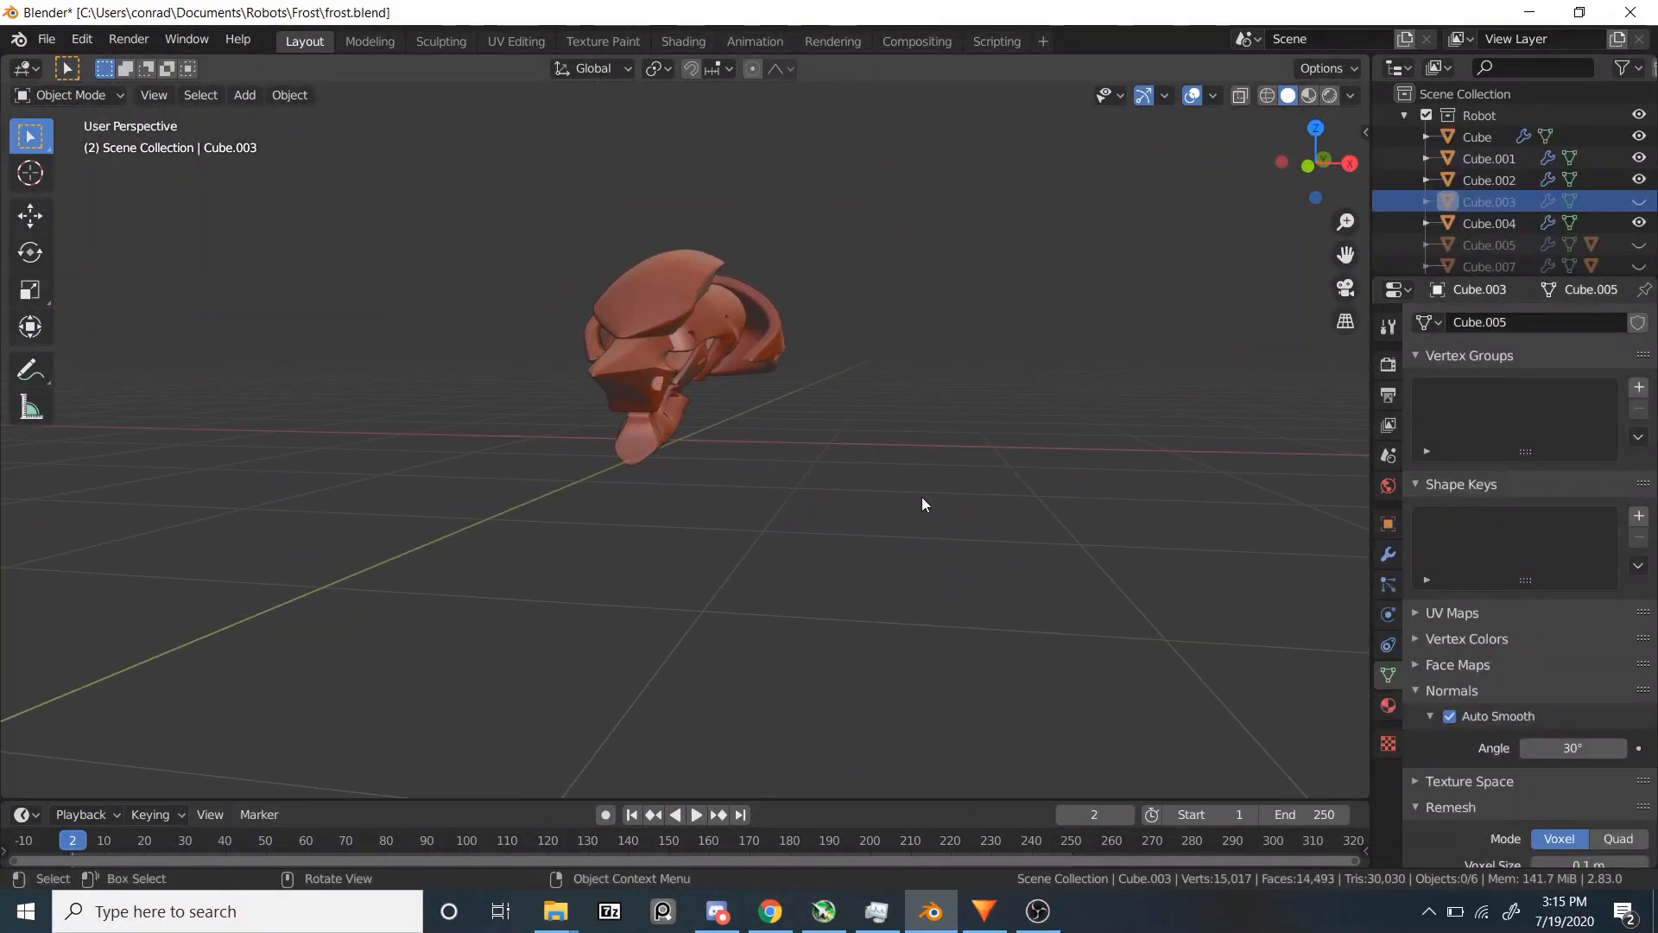
- Unhide the Cube.003 head mesh, select it and display its modifiers
key(KP_0)
click(1638, 201)
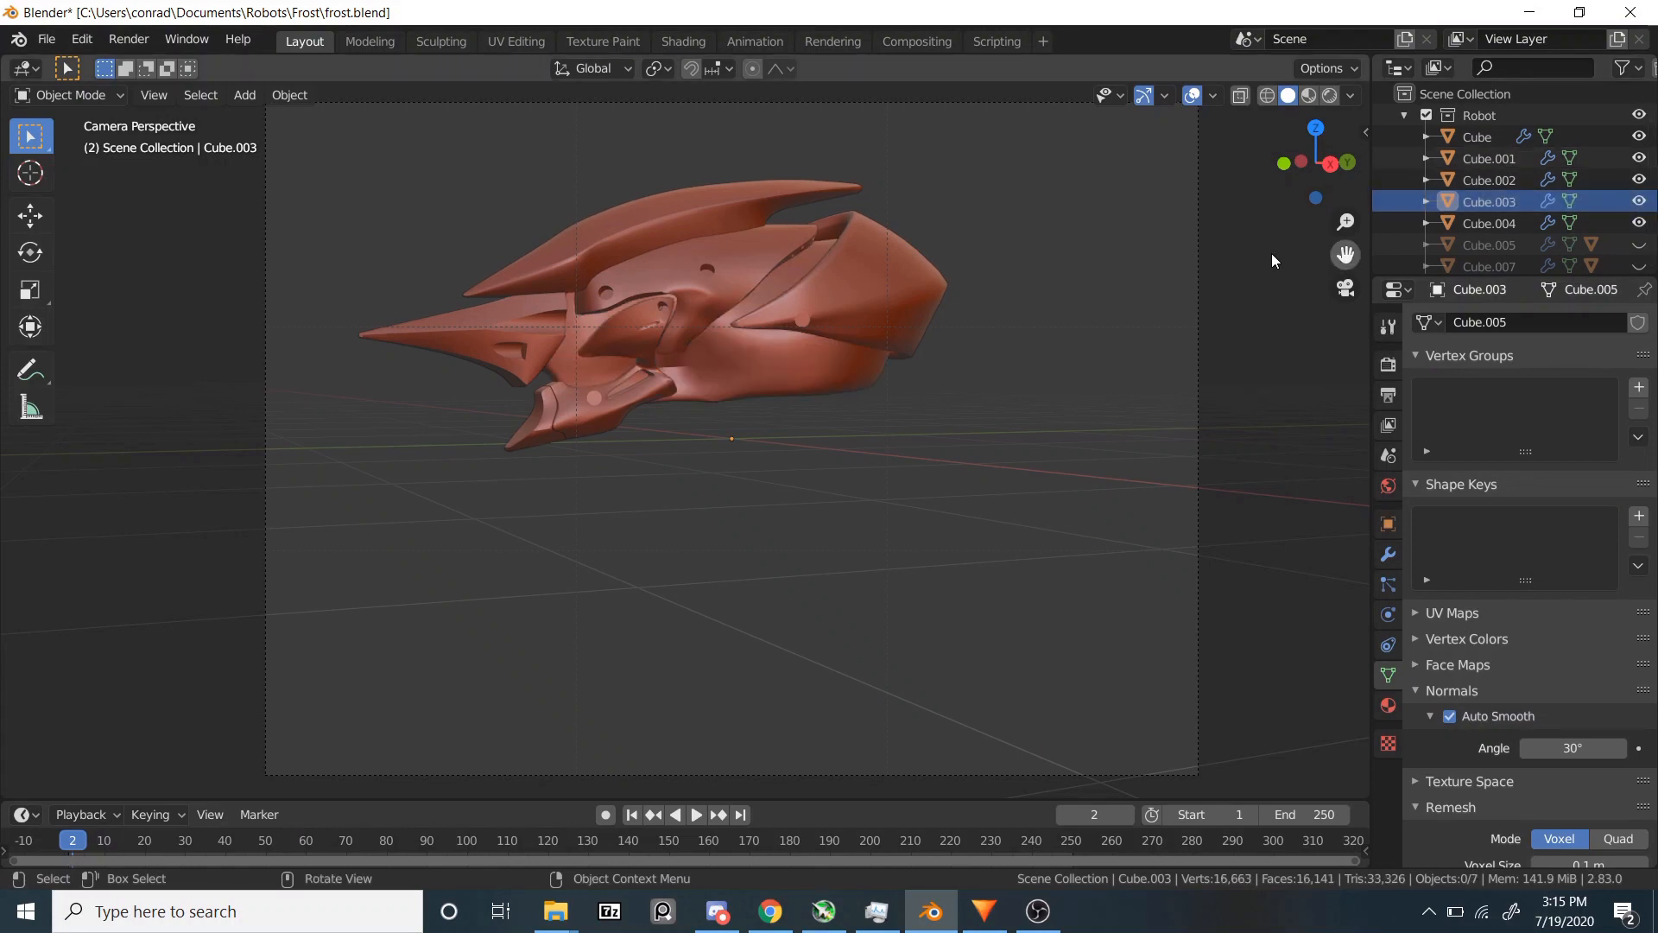
middle_drag(1271, 261, 775, 367)
scroll(776, 368, up, 4)
click(880, 371)
scroll(888, 448, down, 6)
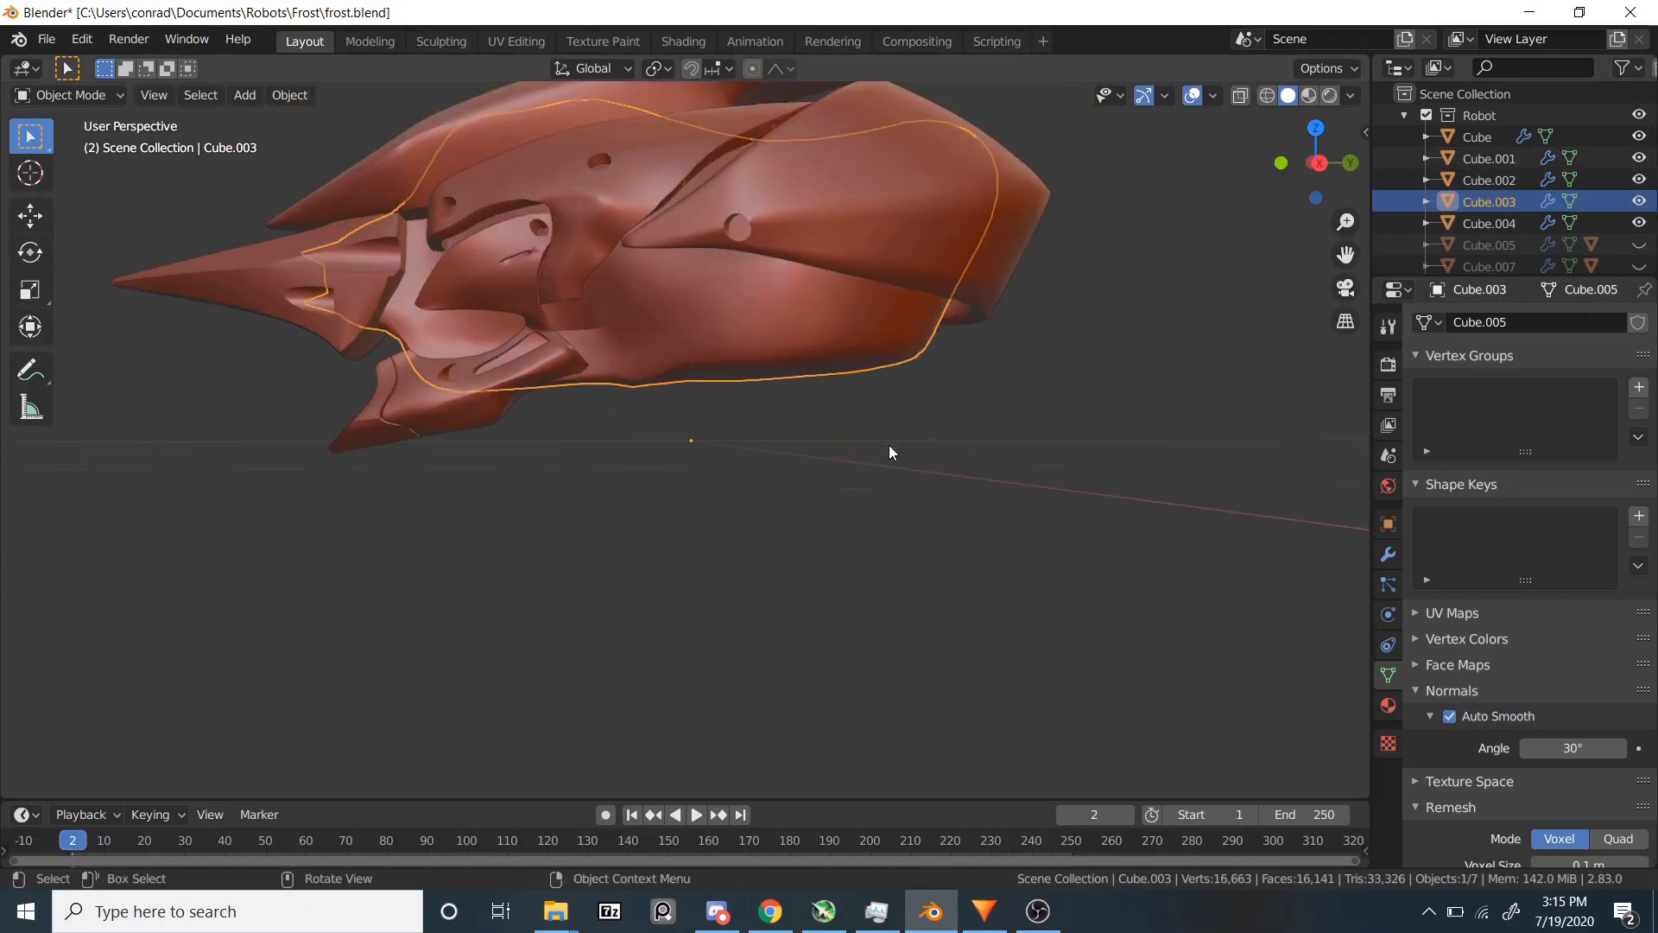
click(1388, 553)
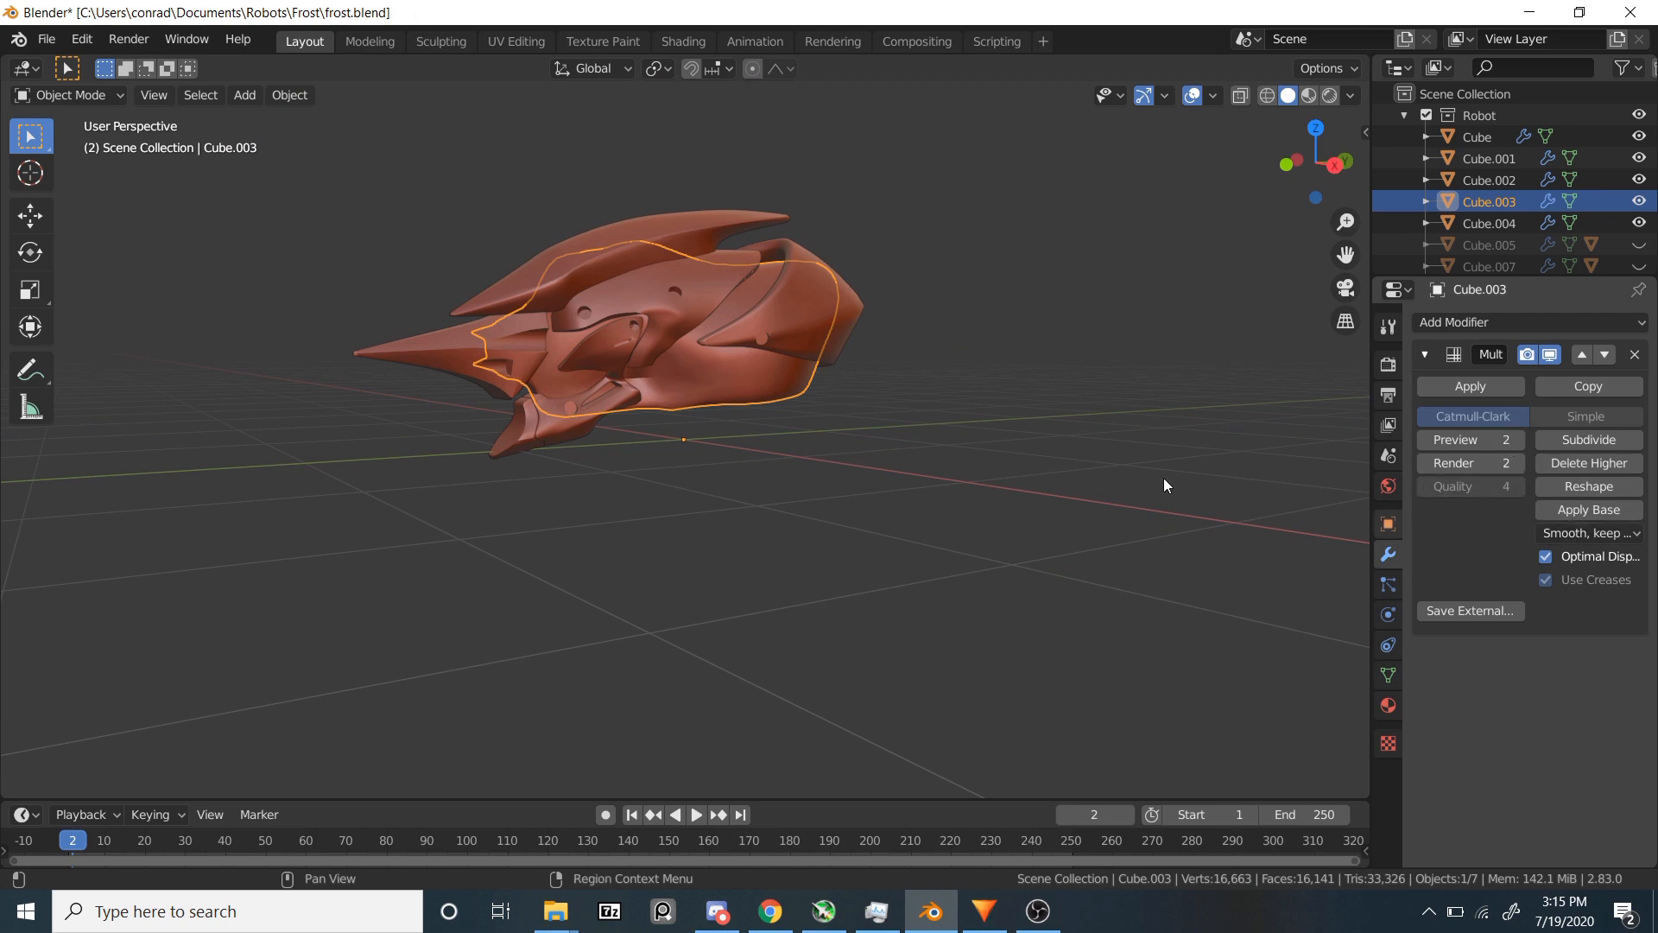
- Sculpt the jaw area of Cube.003 with the Grab brush in a right orthographic wireframe view
key(ctrl+Page_Down)
key(ctrl+Page_Down)
middle_drag(889, 374, 337, 400)
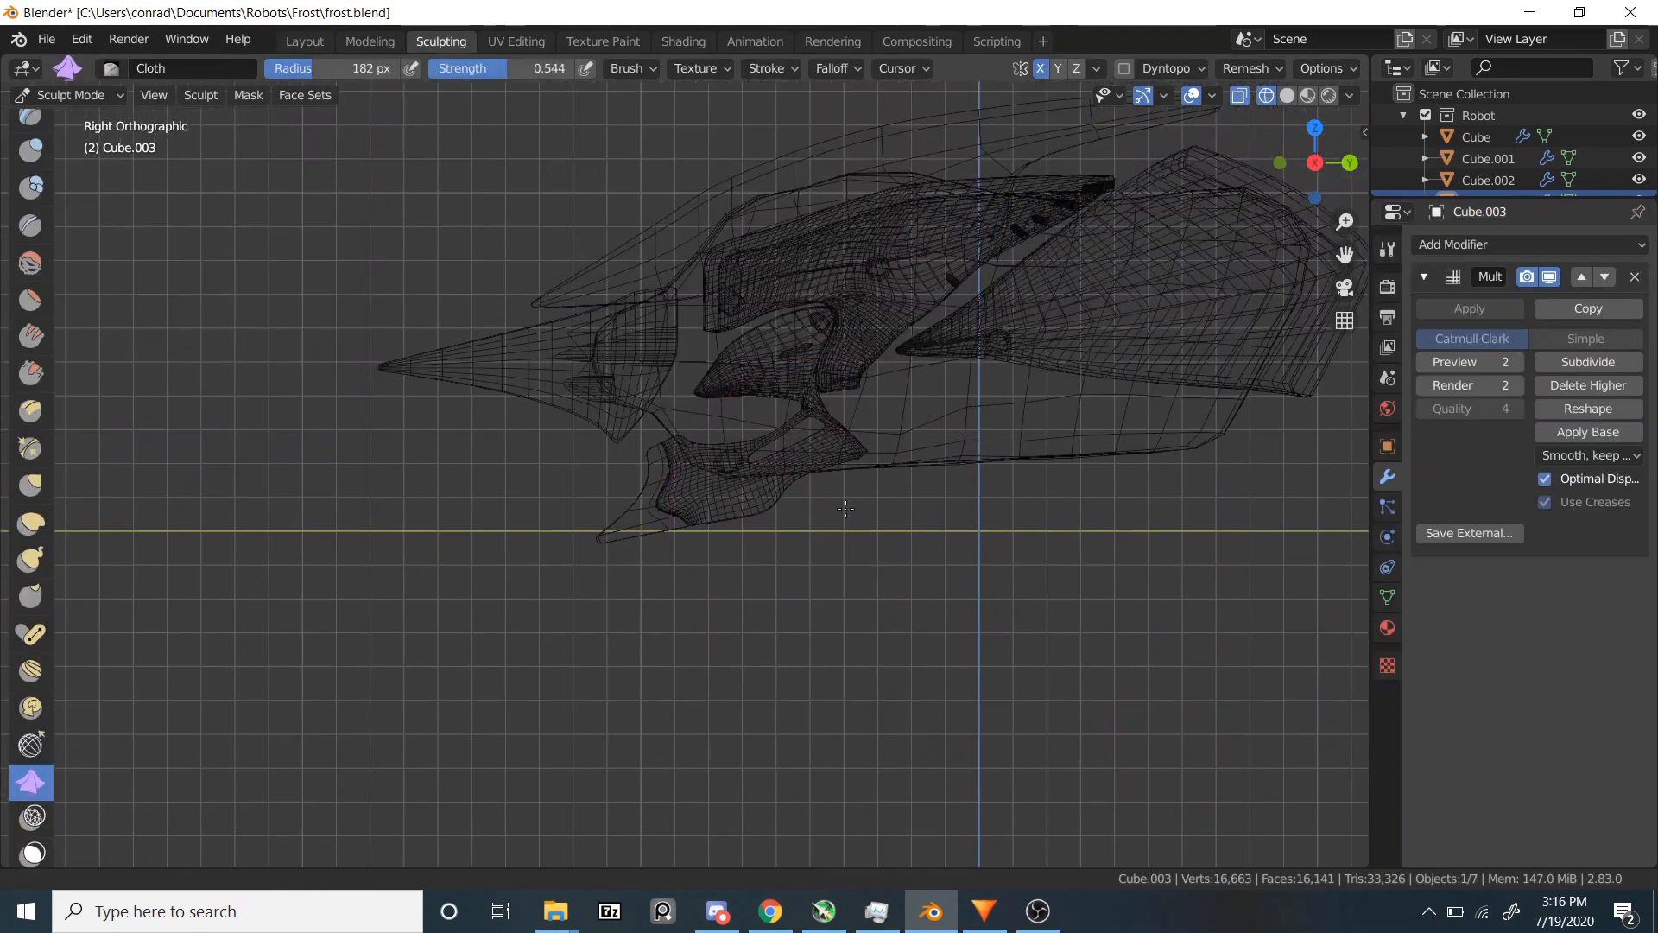
scroll(845, 508, up, 1)
key(g)
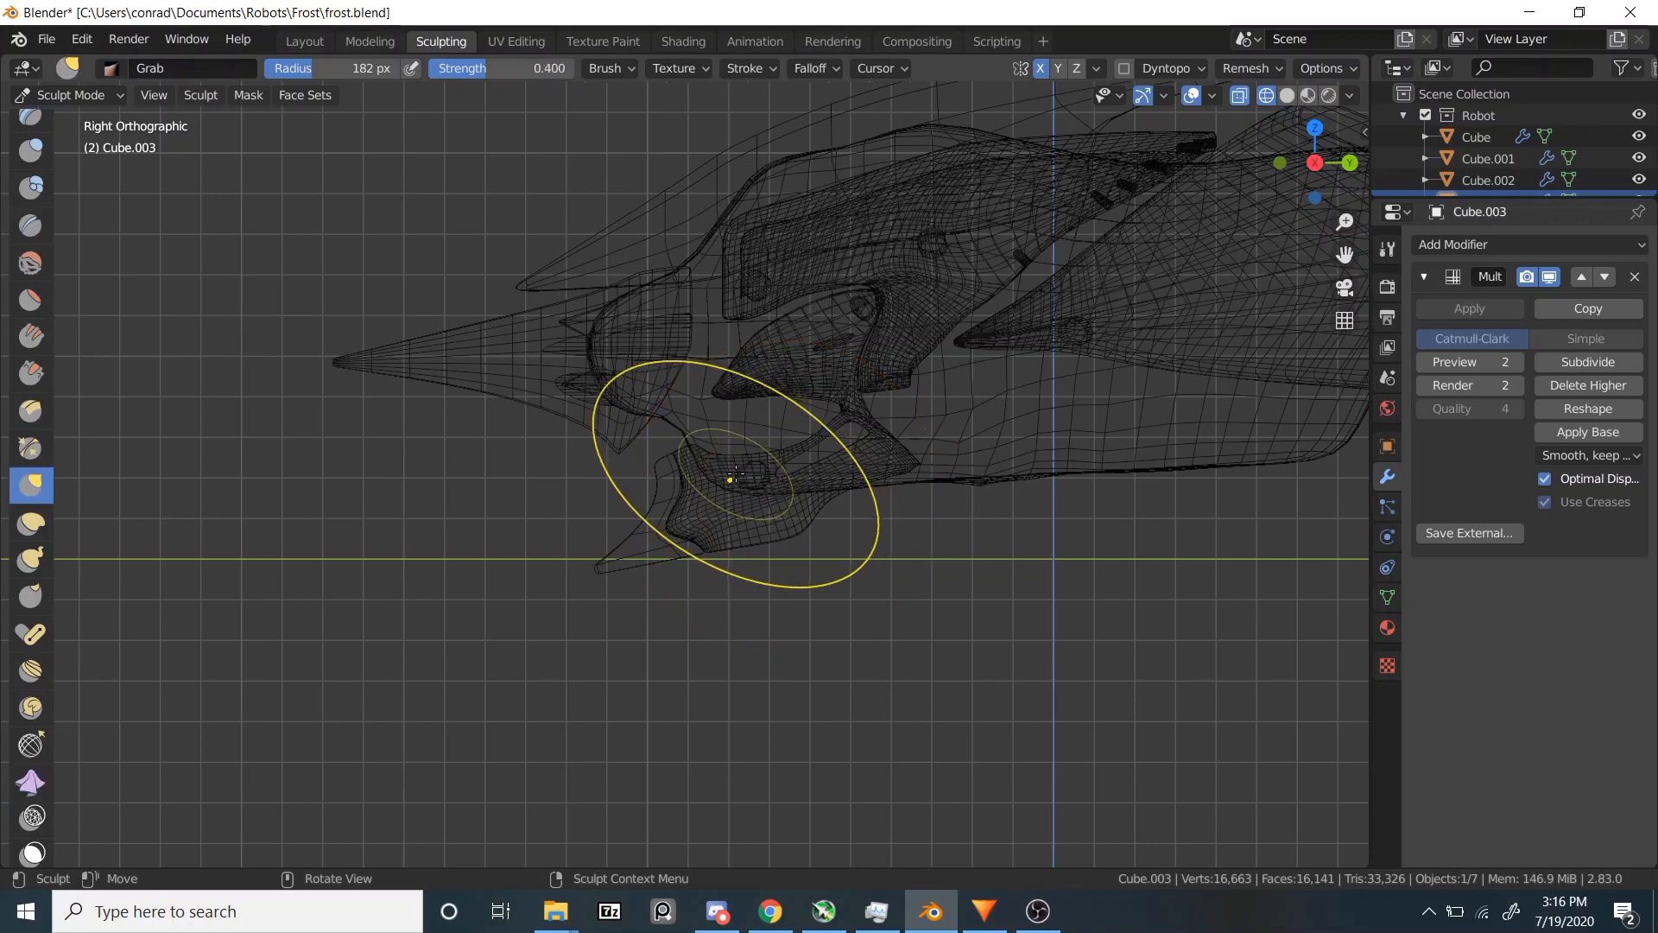
drag(740, 500, 742, 505)
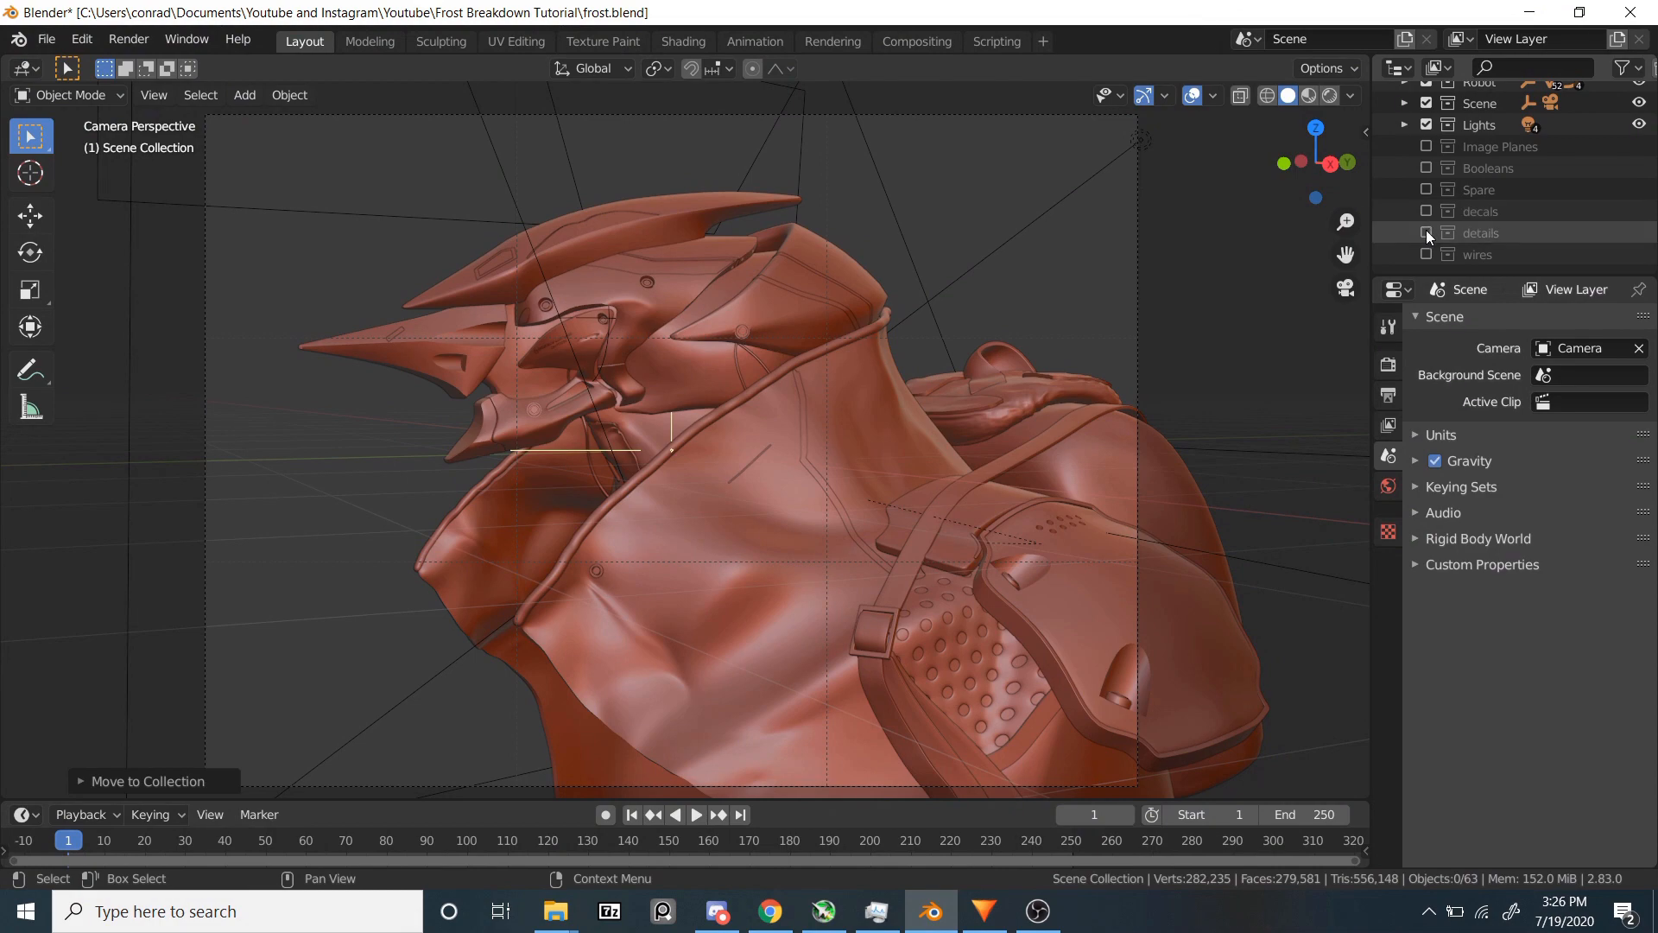
- Enable the details, decals and wires collections in the view layer
click(1426, 233)
middle_drag(820, 337, 717, 445)
scroll(921, 378, up, 4)
click(1426, 211)
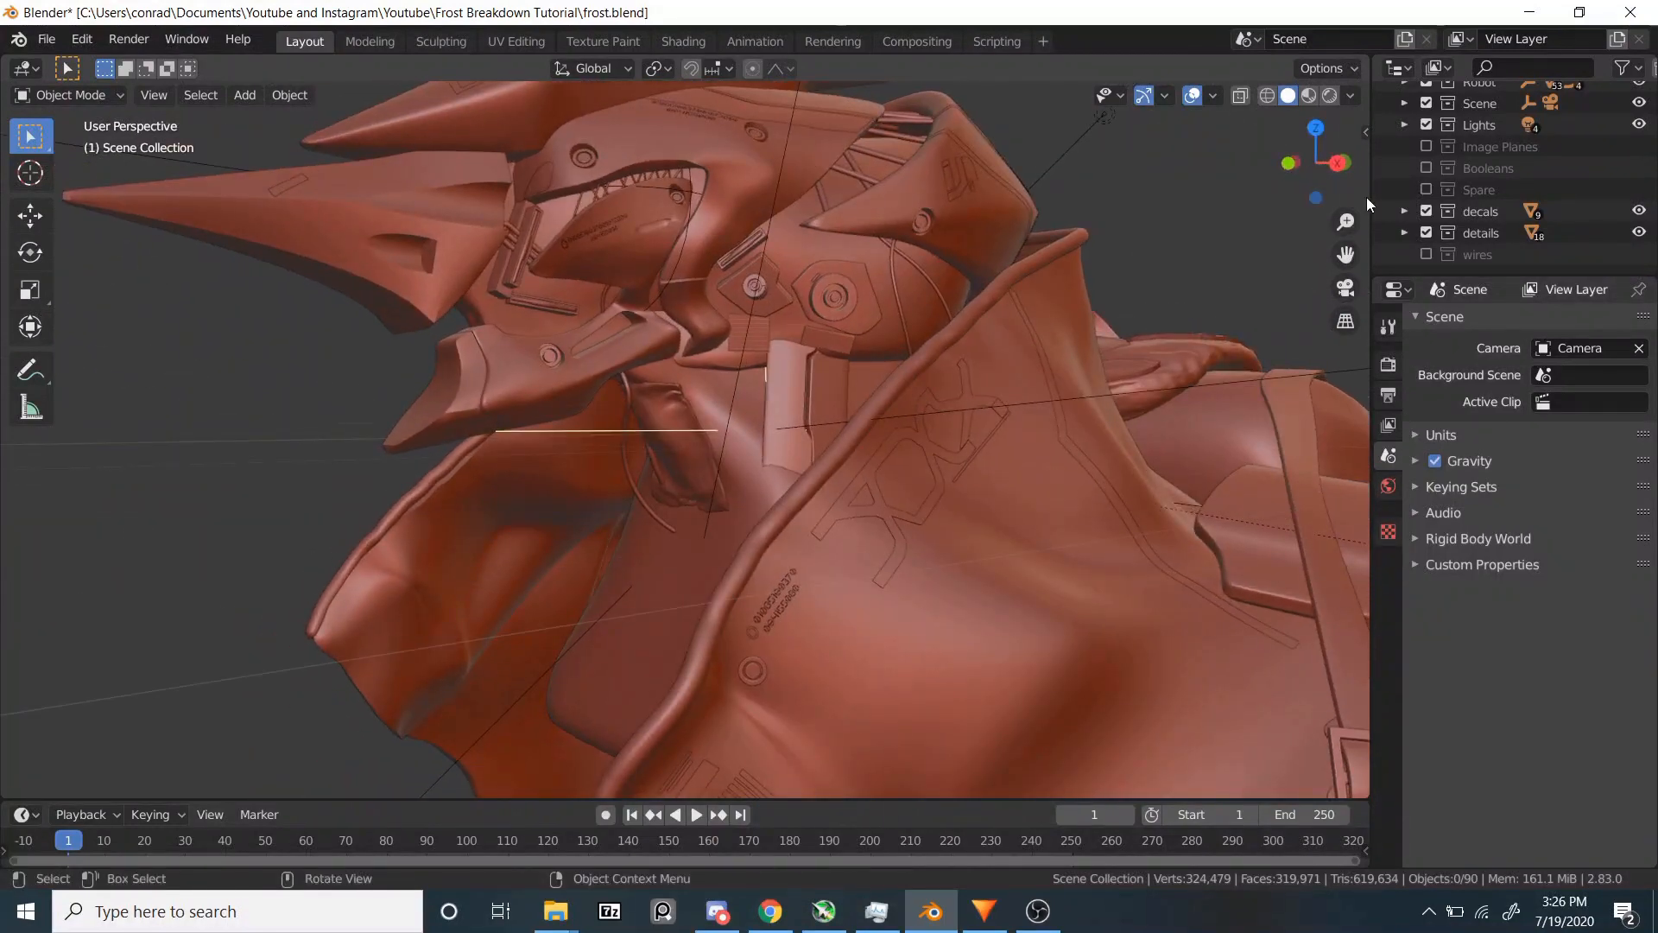
click(1427, 254)
- Clear the selection and examine the wires, decals and small details around the head and collar
key(KP_Decimal)
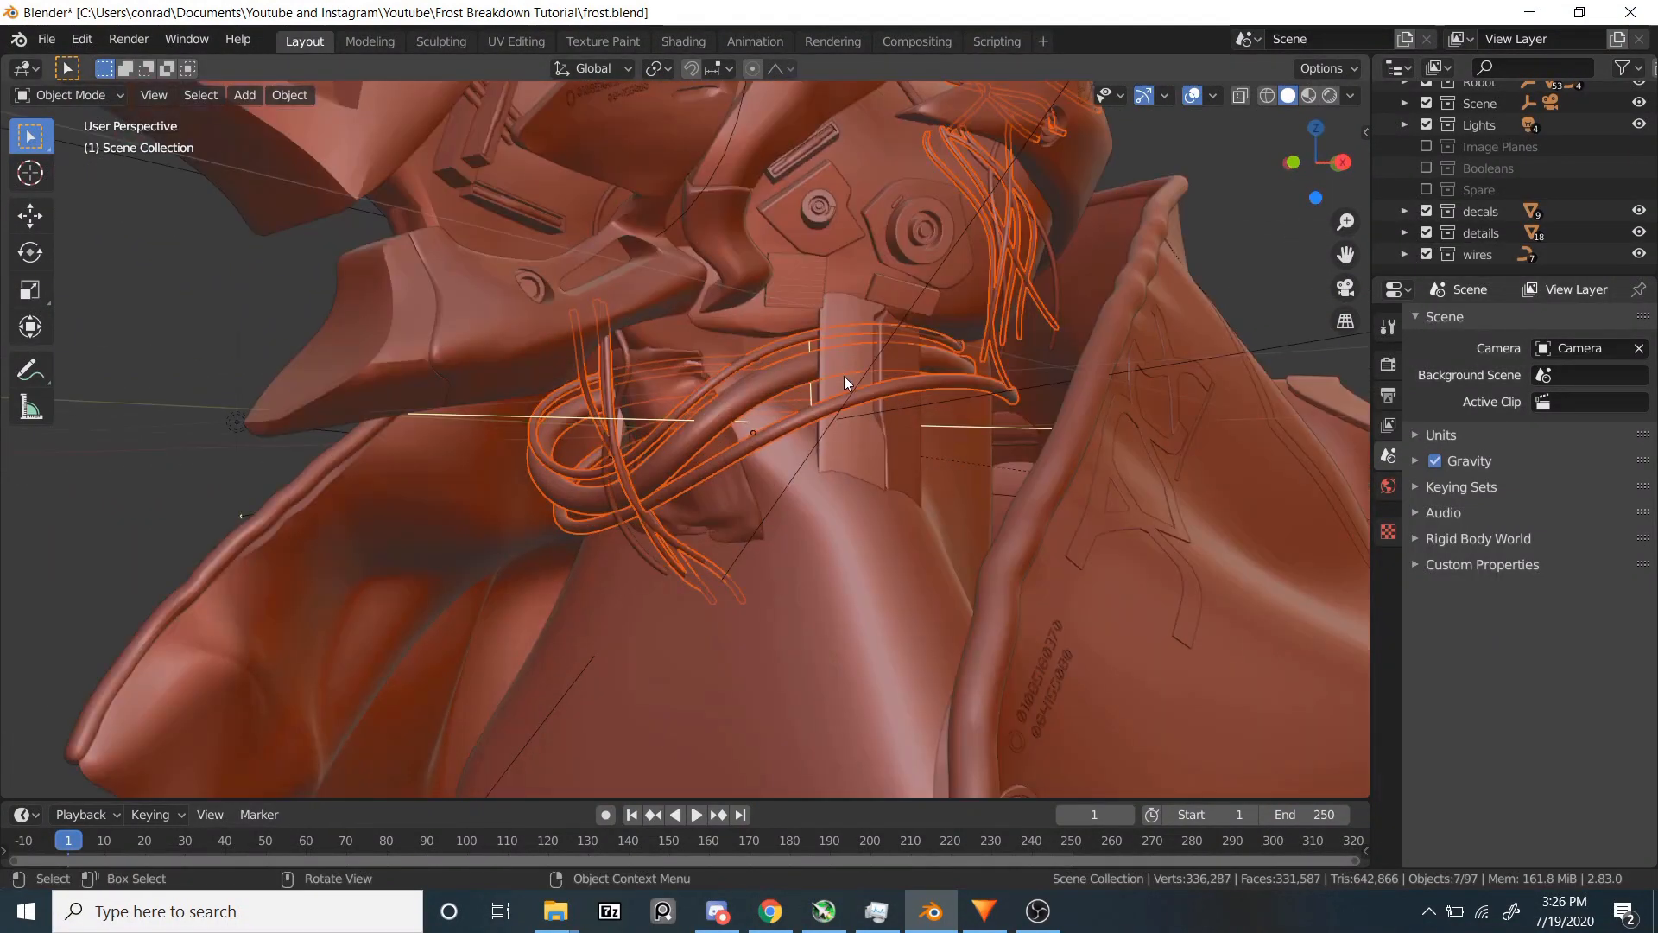
key(alt+a)
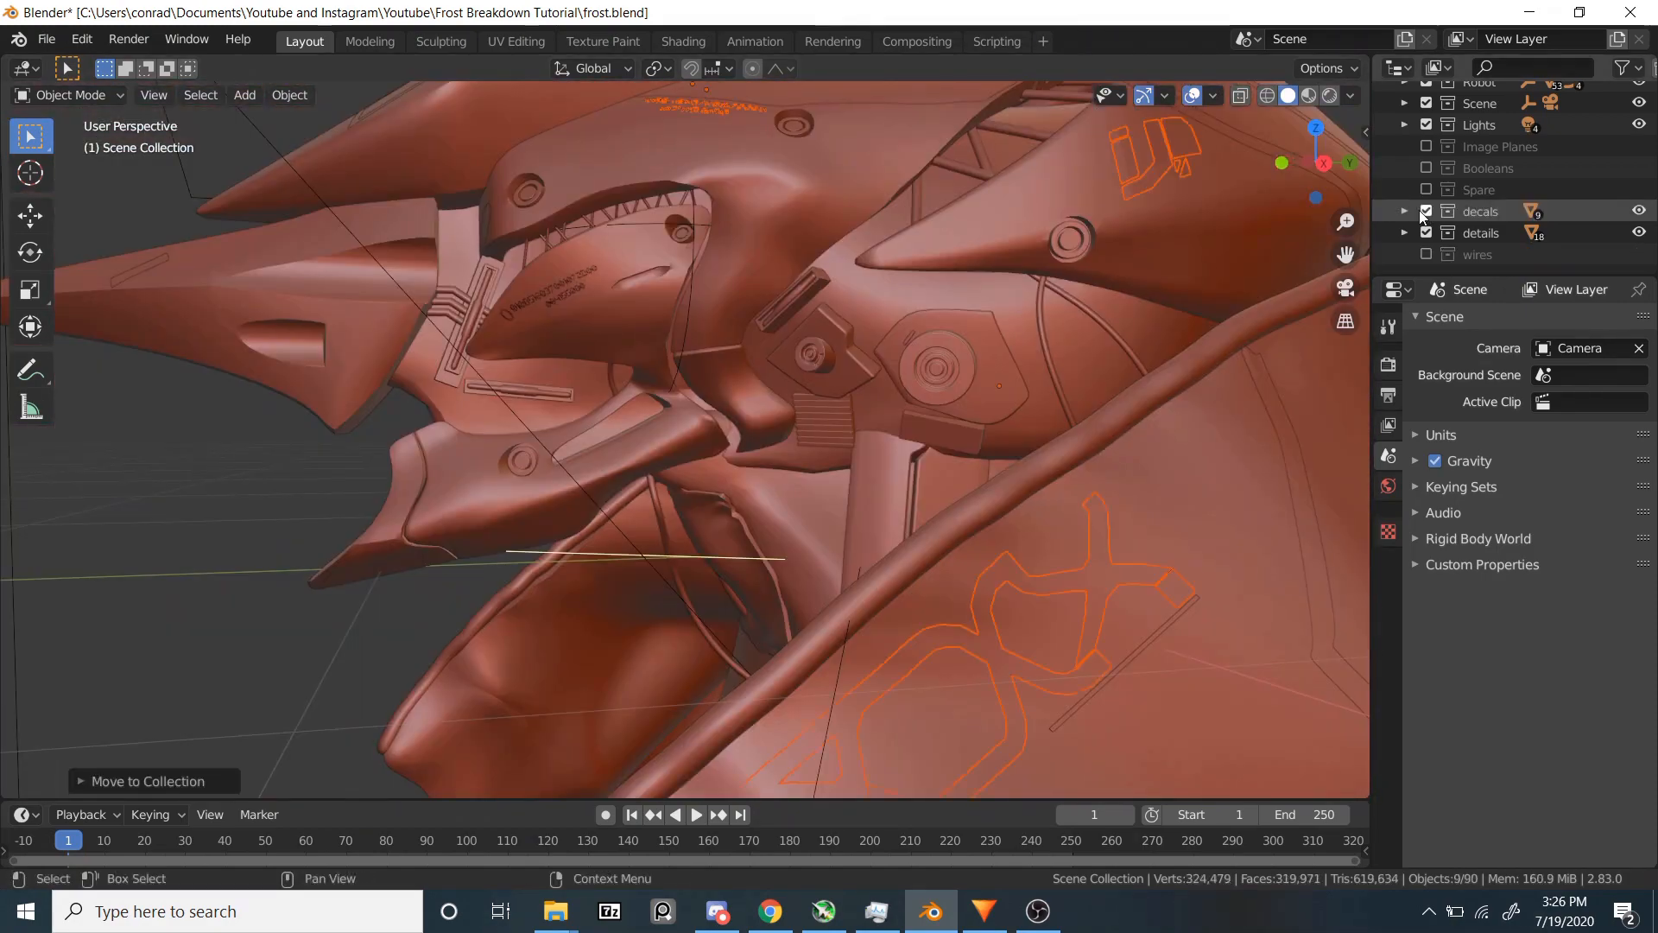
middle_drag(1079, 310, 808, 447)
scroll(786, 438, down, 5)
scroll(872, 334, up, 4)
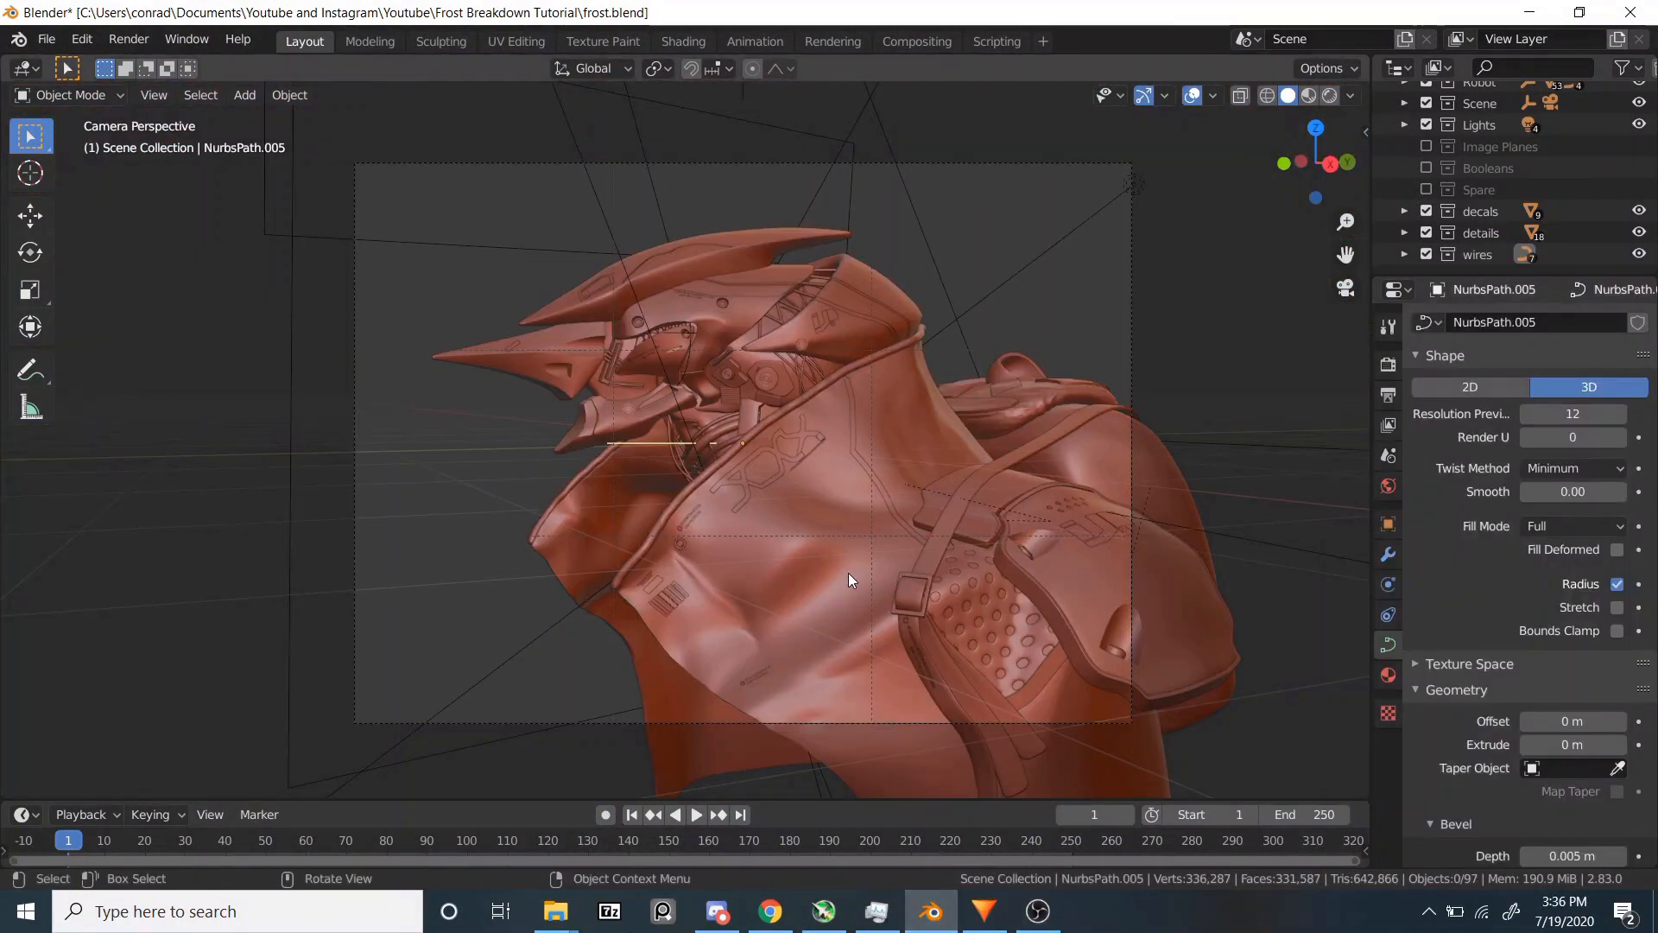
- Set the viewport shading to Material Preview and examine the Metal material's nodes on the robot's beak
key(z)
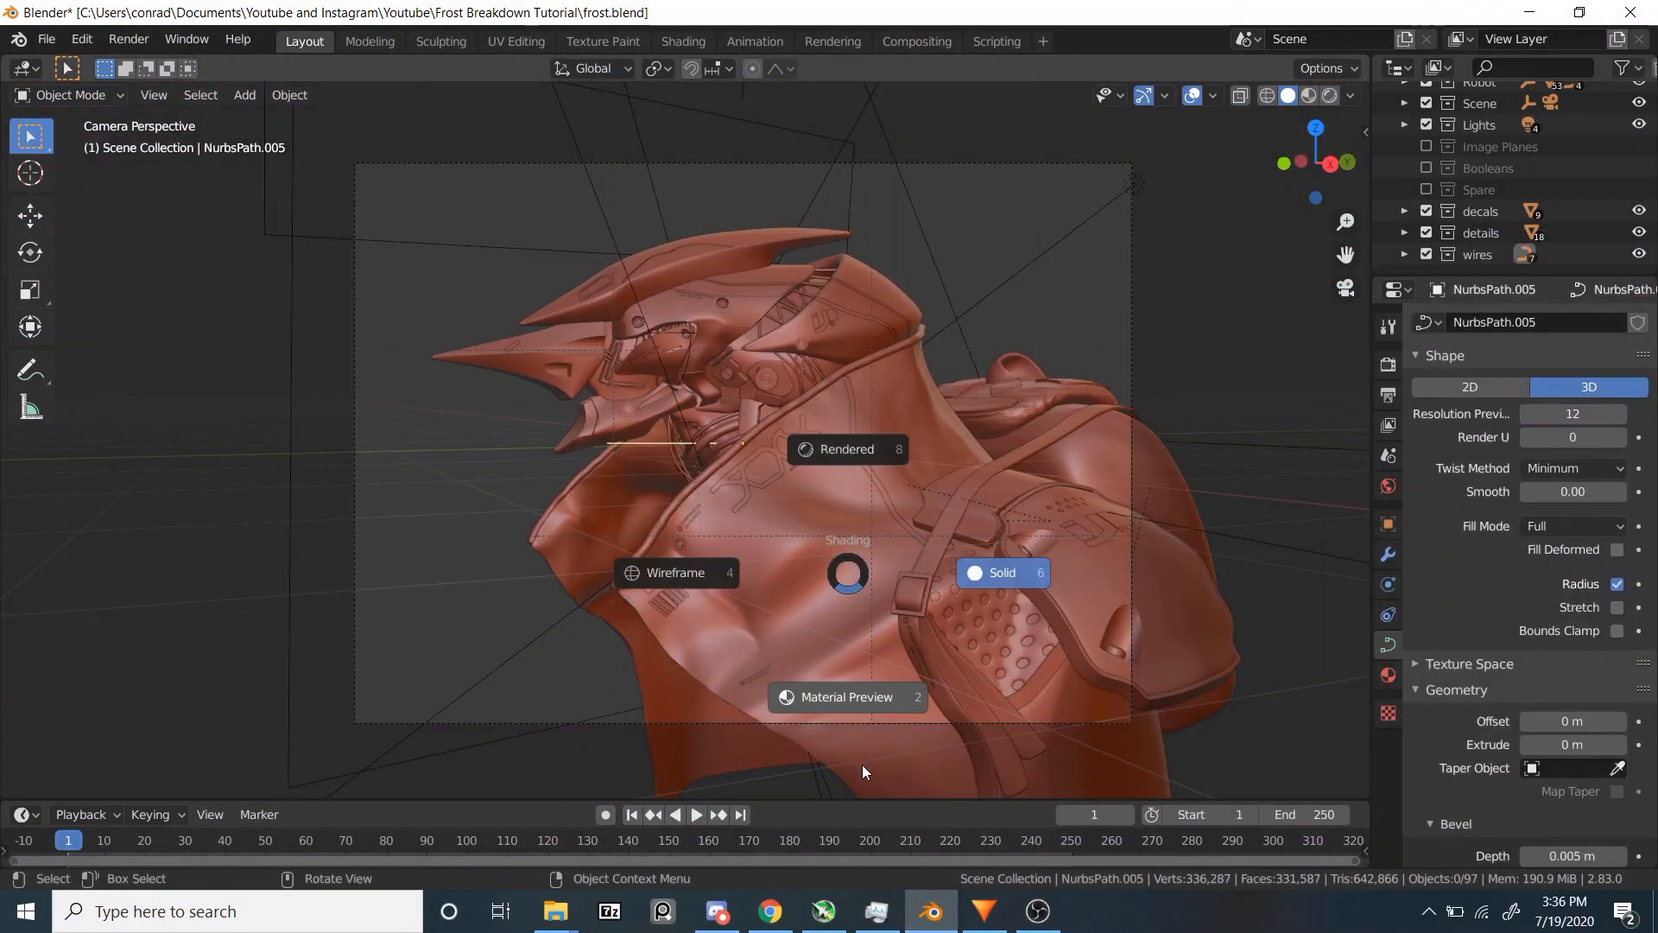
click(862, 768)
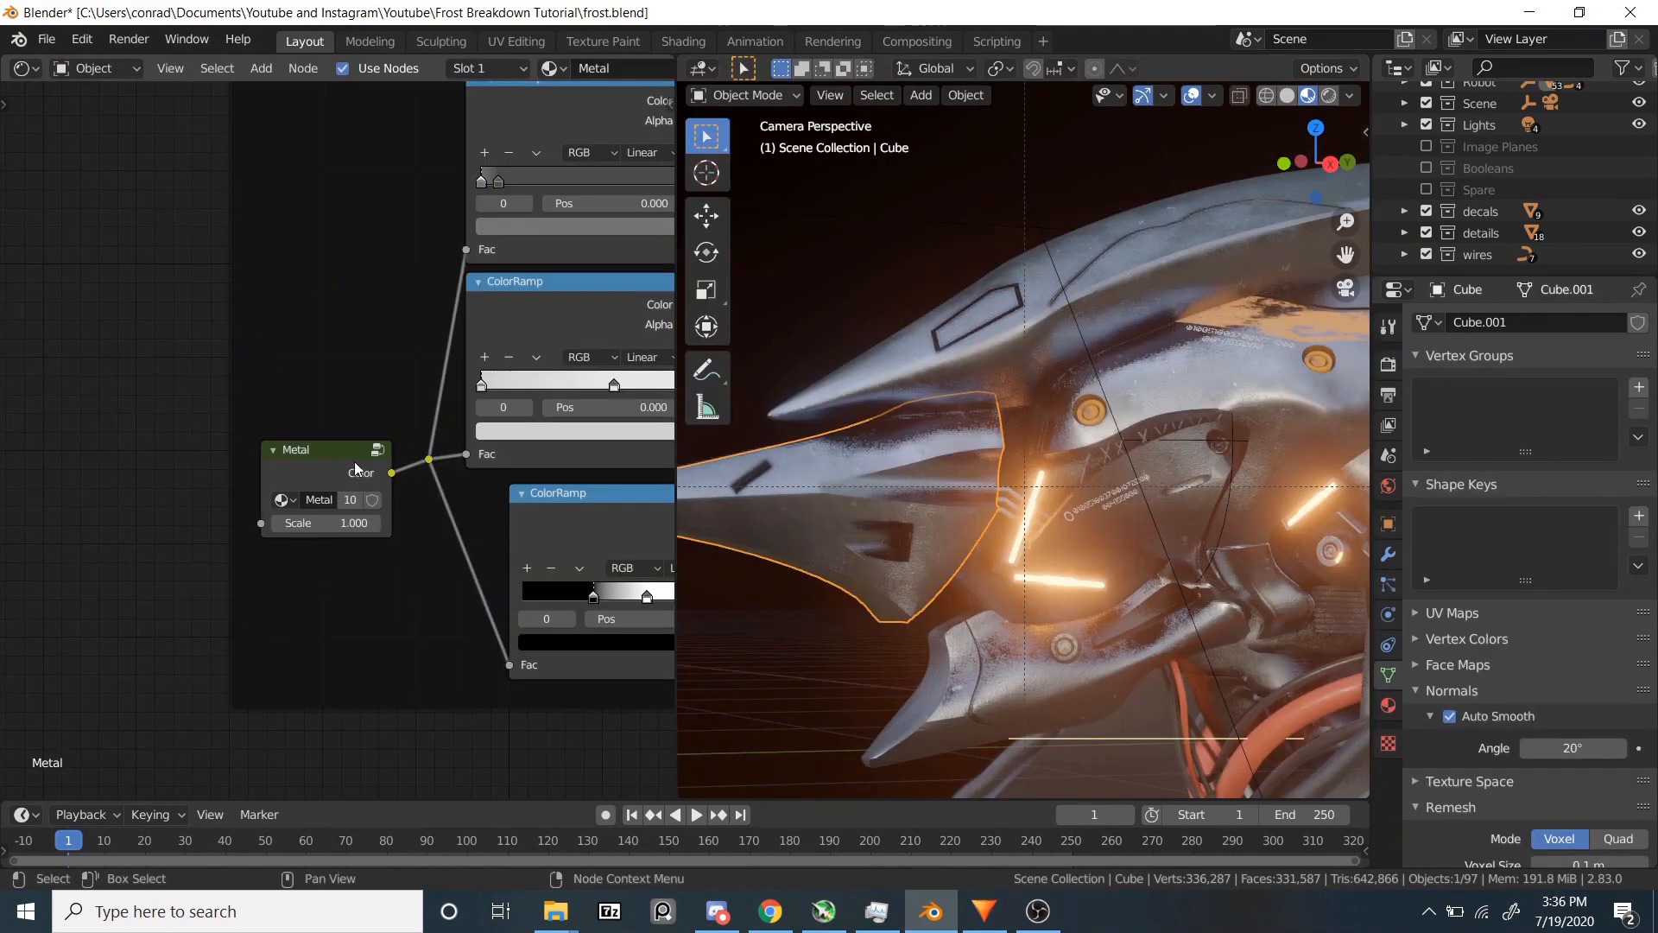
scroll(103, 492, down, 3)
middle_drag(1084, 440, 1201, 601)
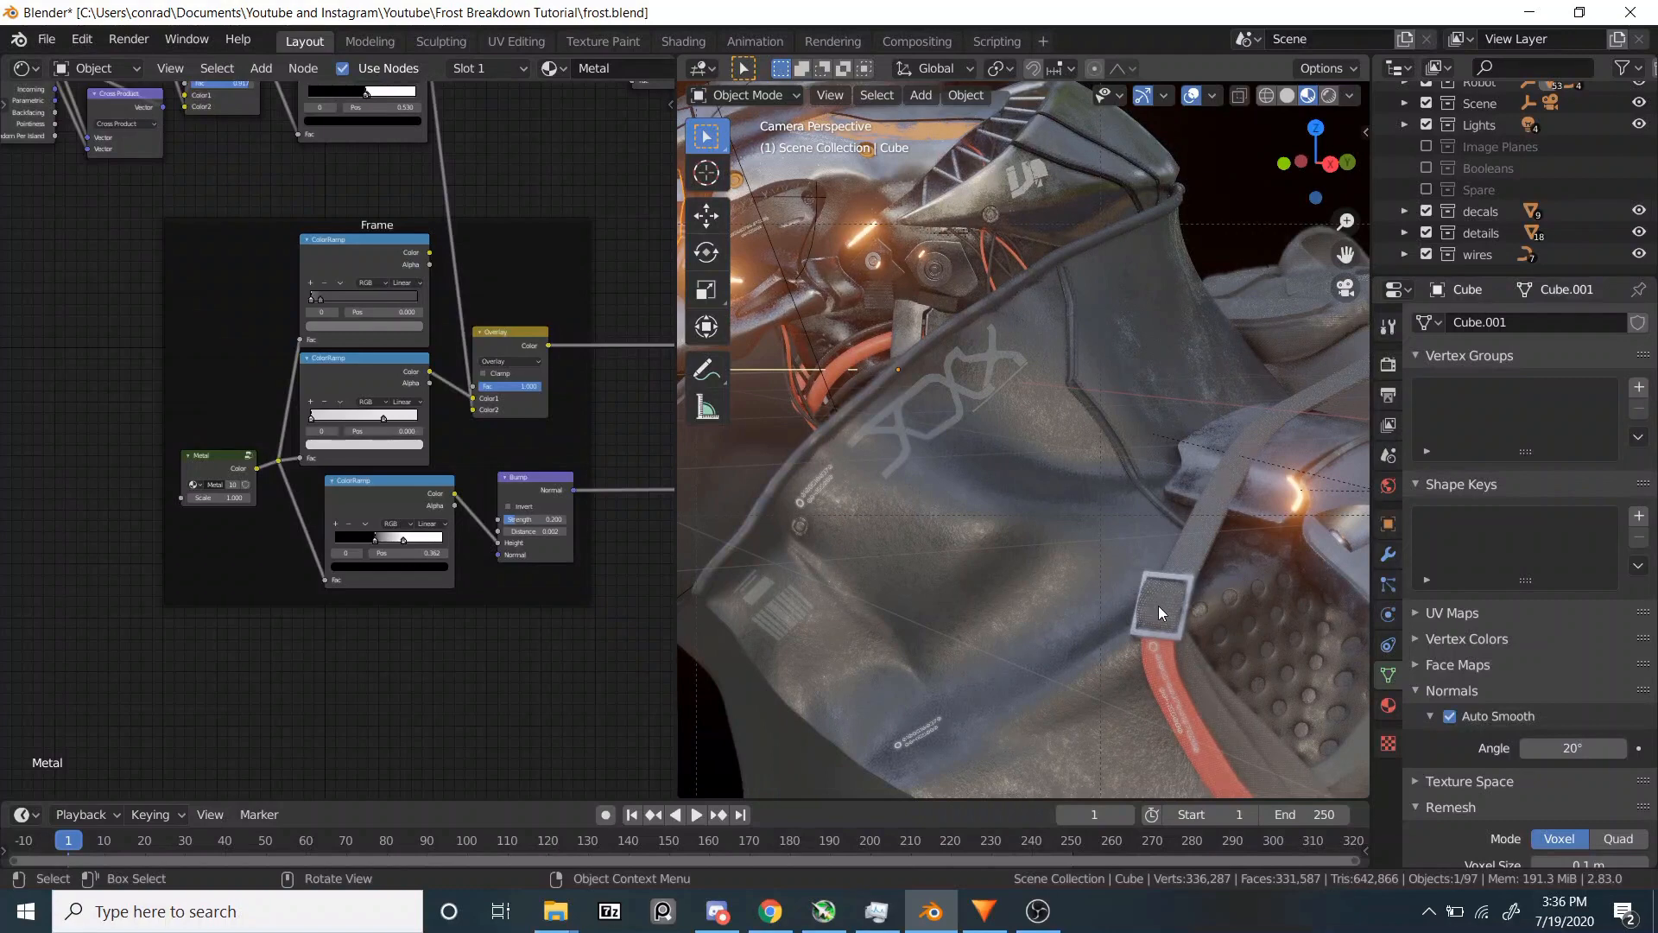
- Select the strap piece inside the shoulder buckle and the coat, examining the nodes of their Fabric and Coat materials
click(1159, 609)
scroll(259, 535, down, 3)
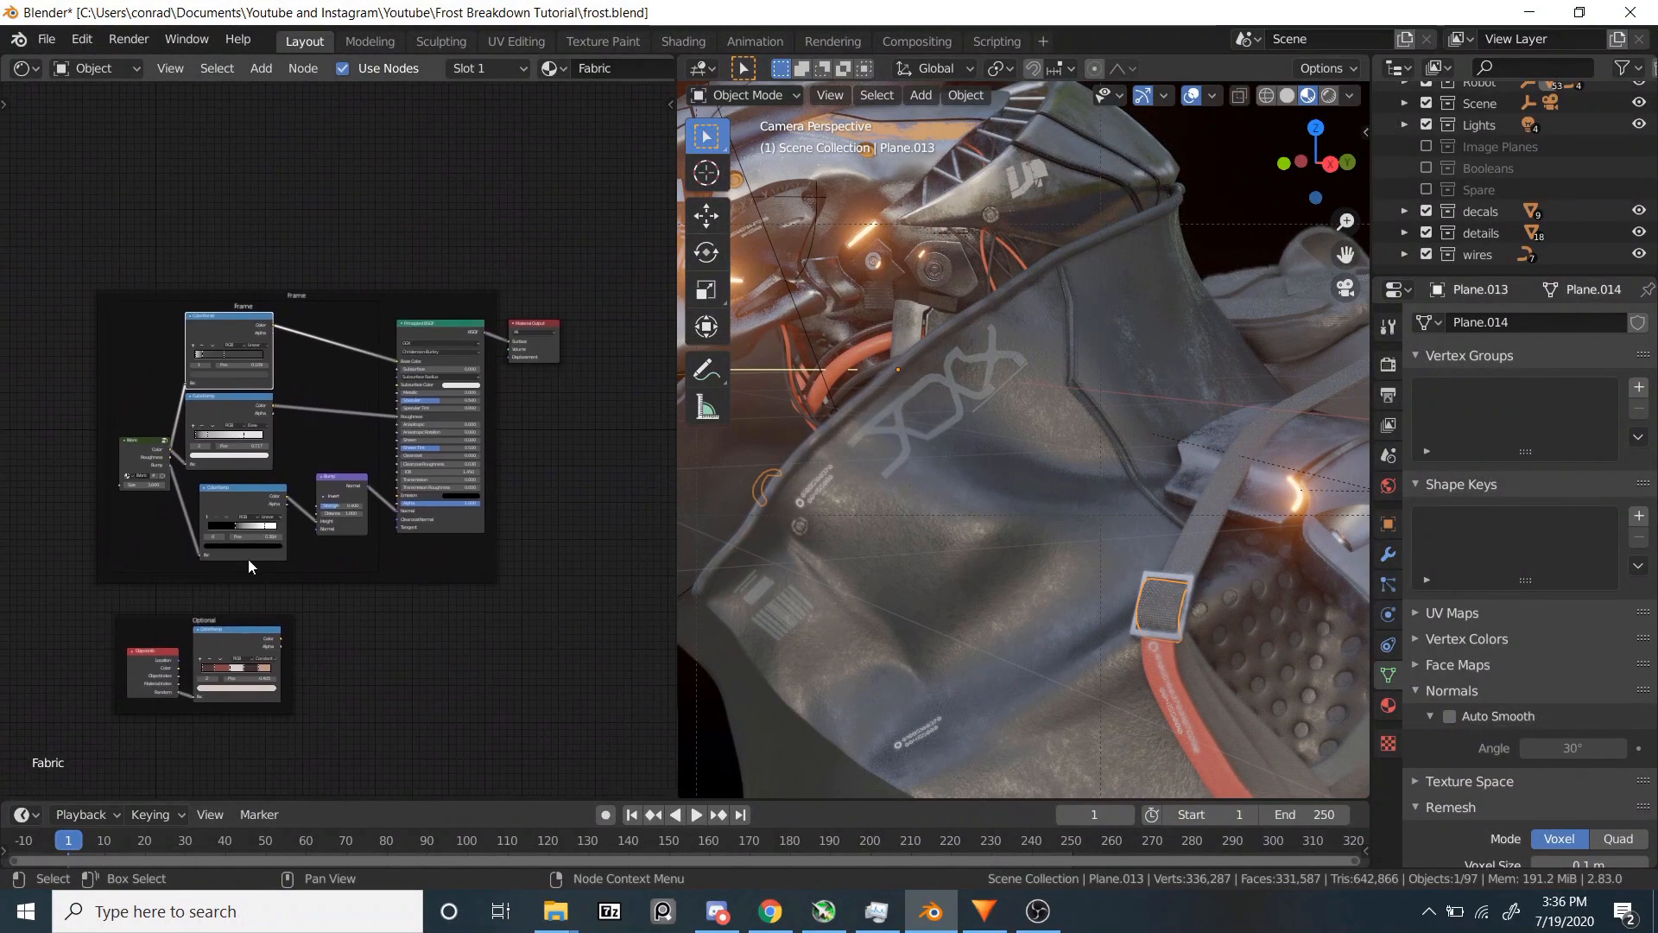
scroll(250, 566, up, 1)
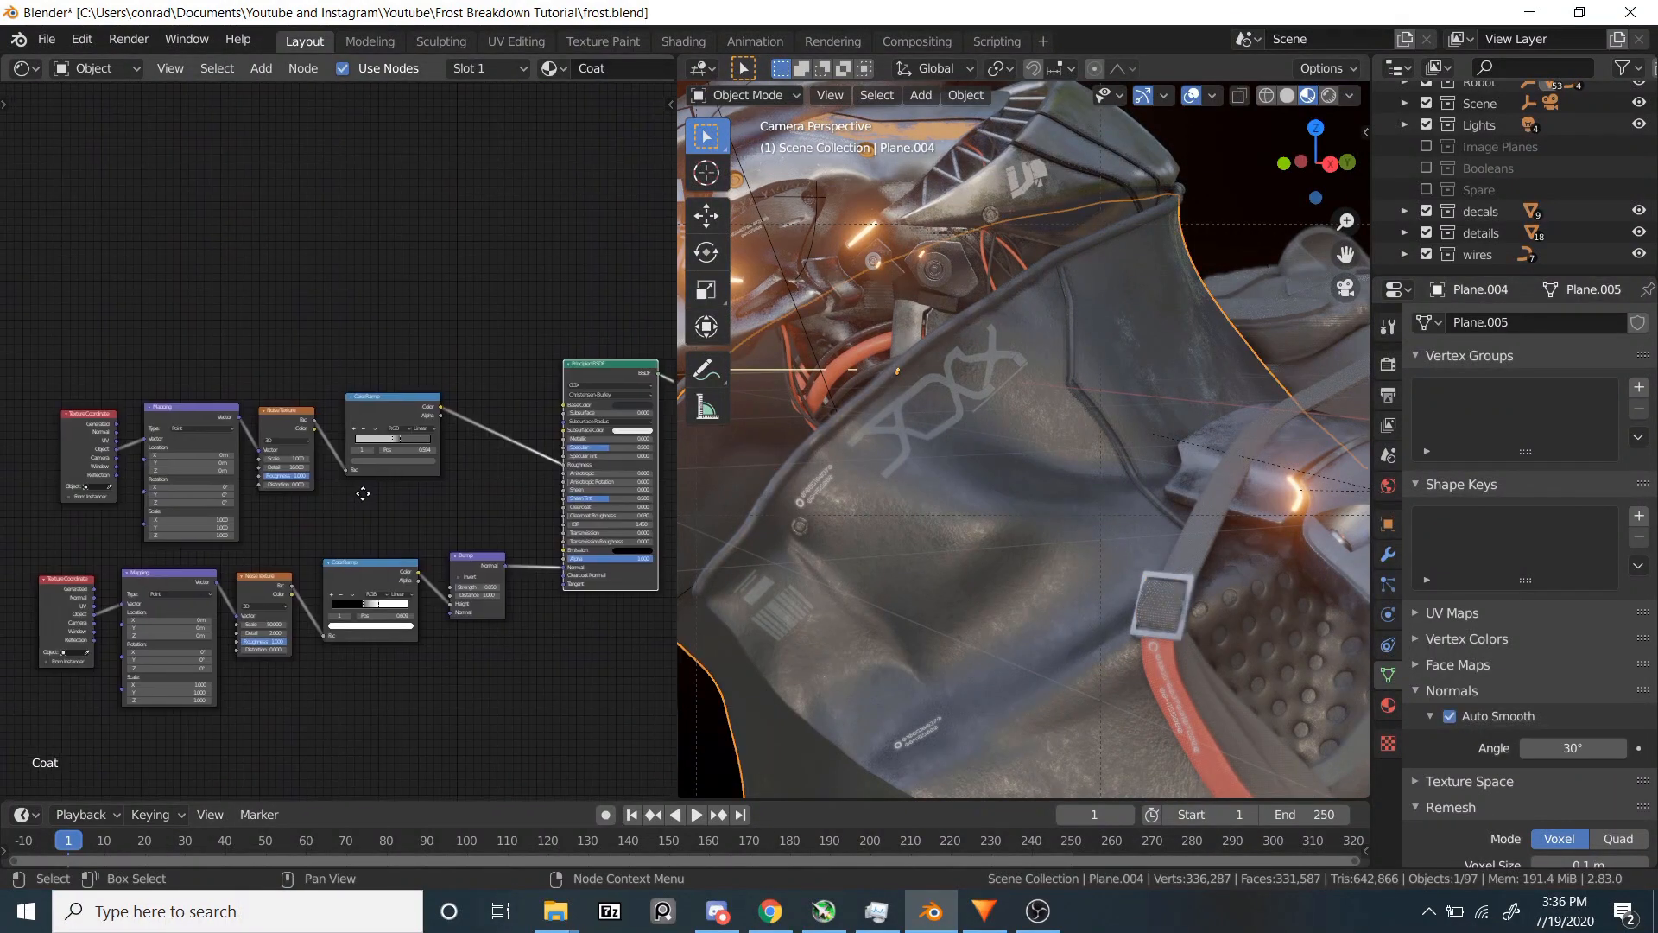
middle_drag(363, 490, 217, 490)
middle_drag(407, 474, 378, 477)
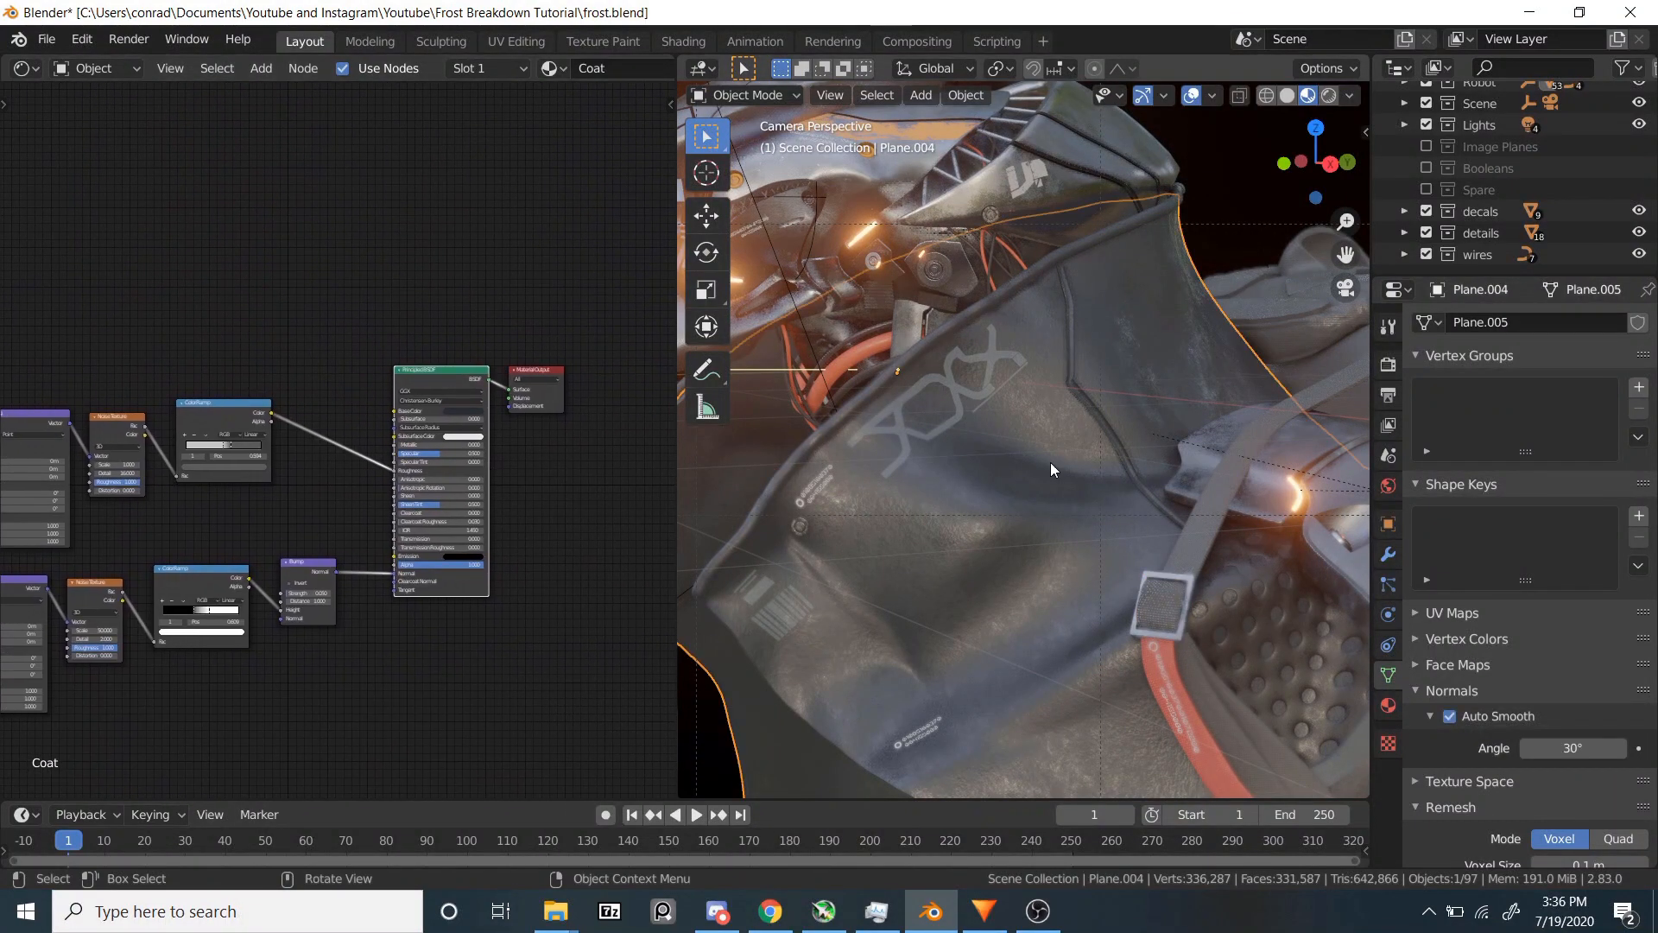
scroll(1023, 485, down, 5)
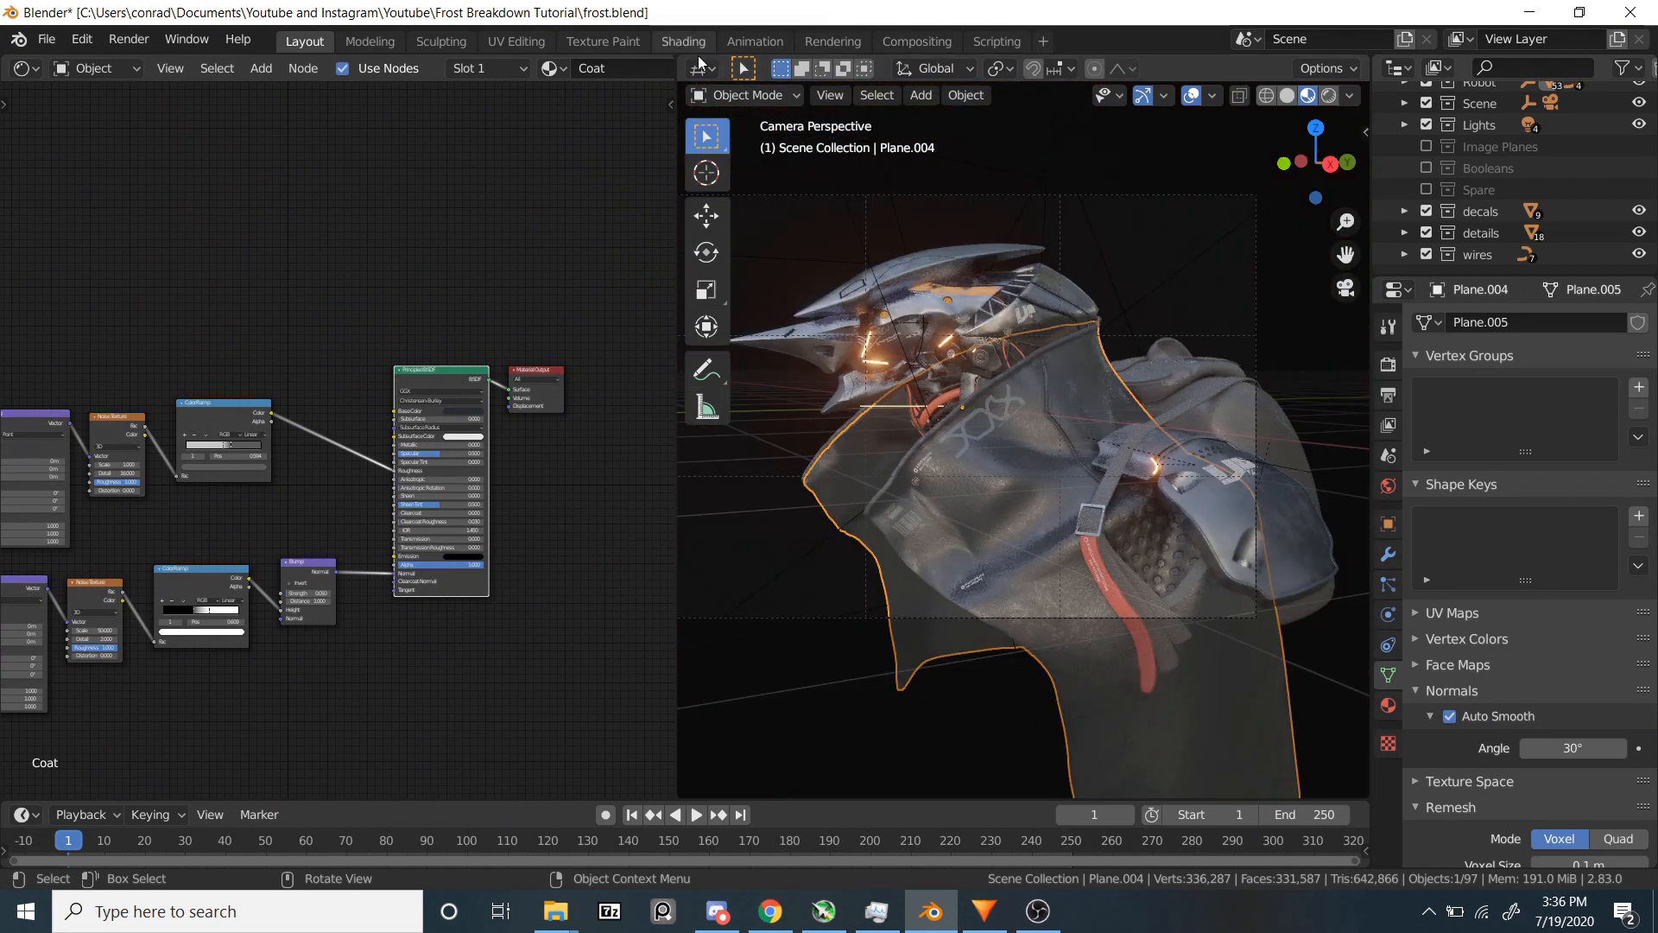
middle_drag(980, 268, 936, 359)
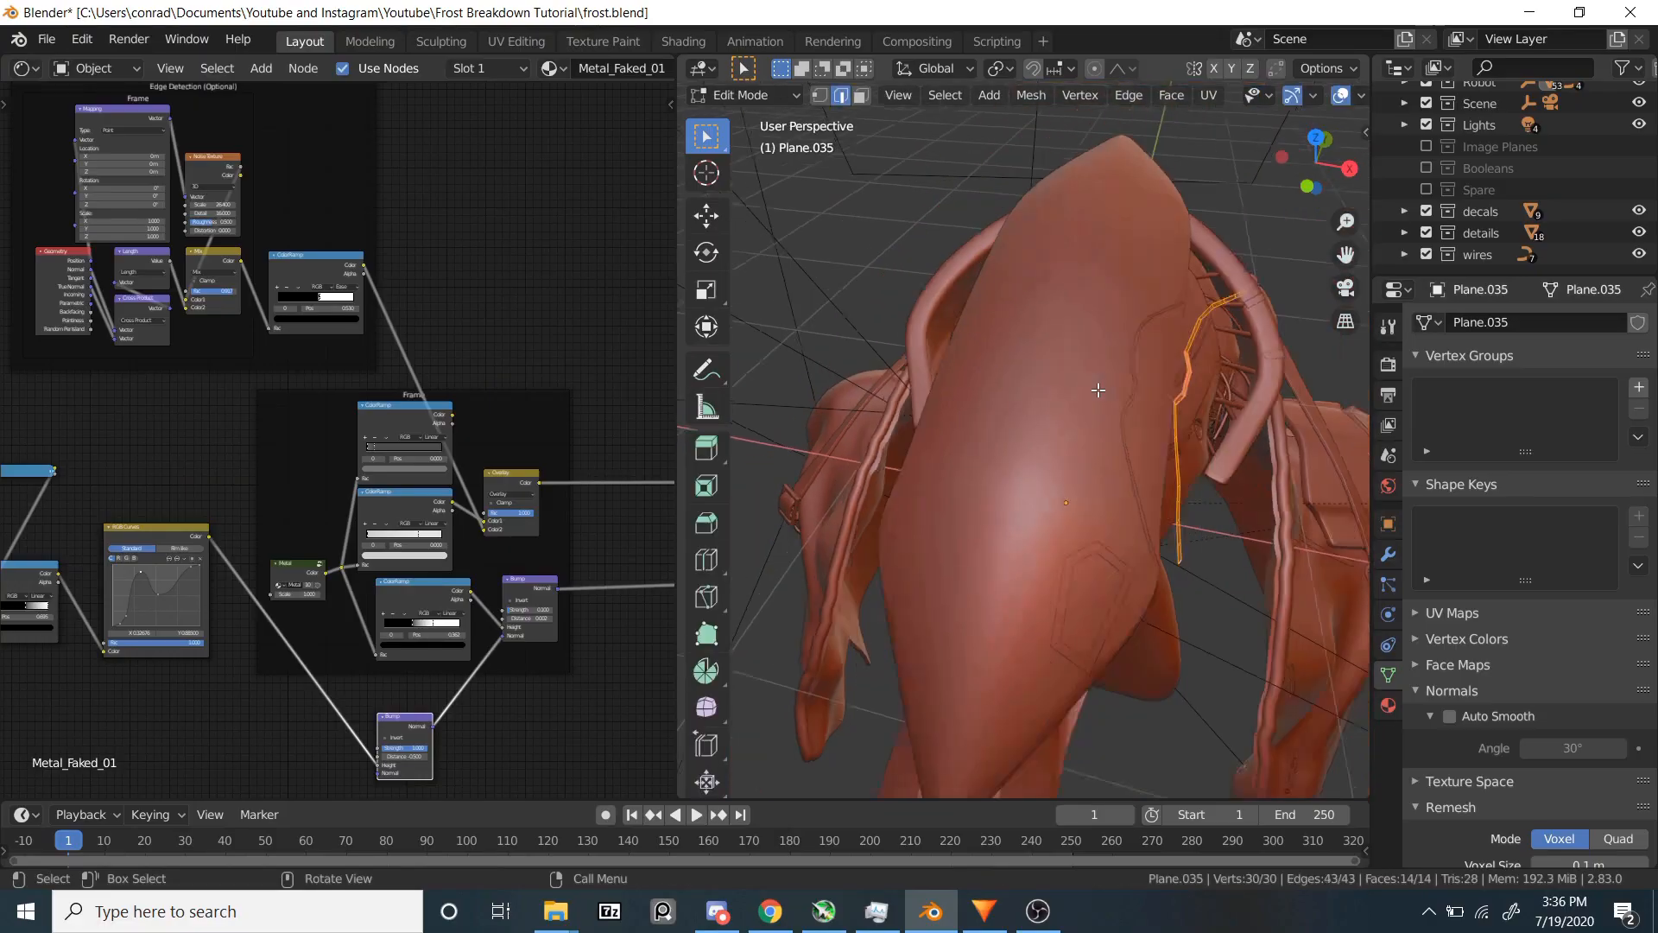
- Examine the Plane.035 panel line on the head together with the bump nodes of its Metal_Faked_01 material
middle_drag(1019, 380, 993, 406)
scroll(1028, 406, up, 5)
scroll(1032, 408, down, 4)
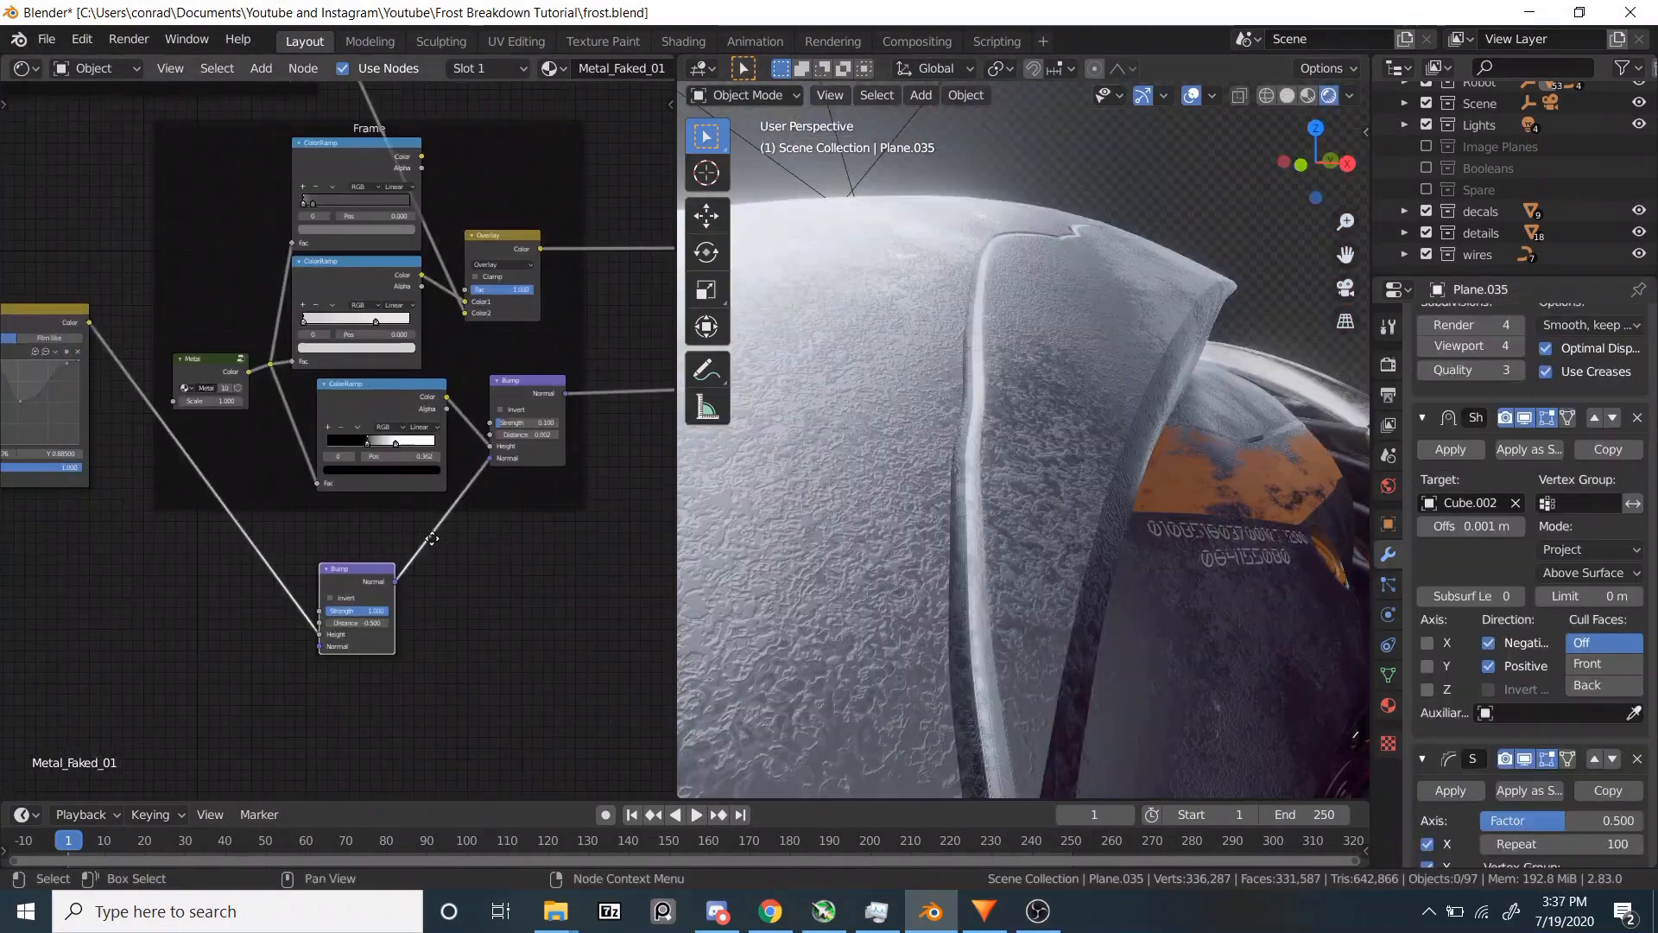
- Examine the Metal_Faked_01 Bump node and the panel lines along the head, then select one of those lines
middle_drag(345, 389, 492, 423)
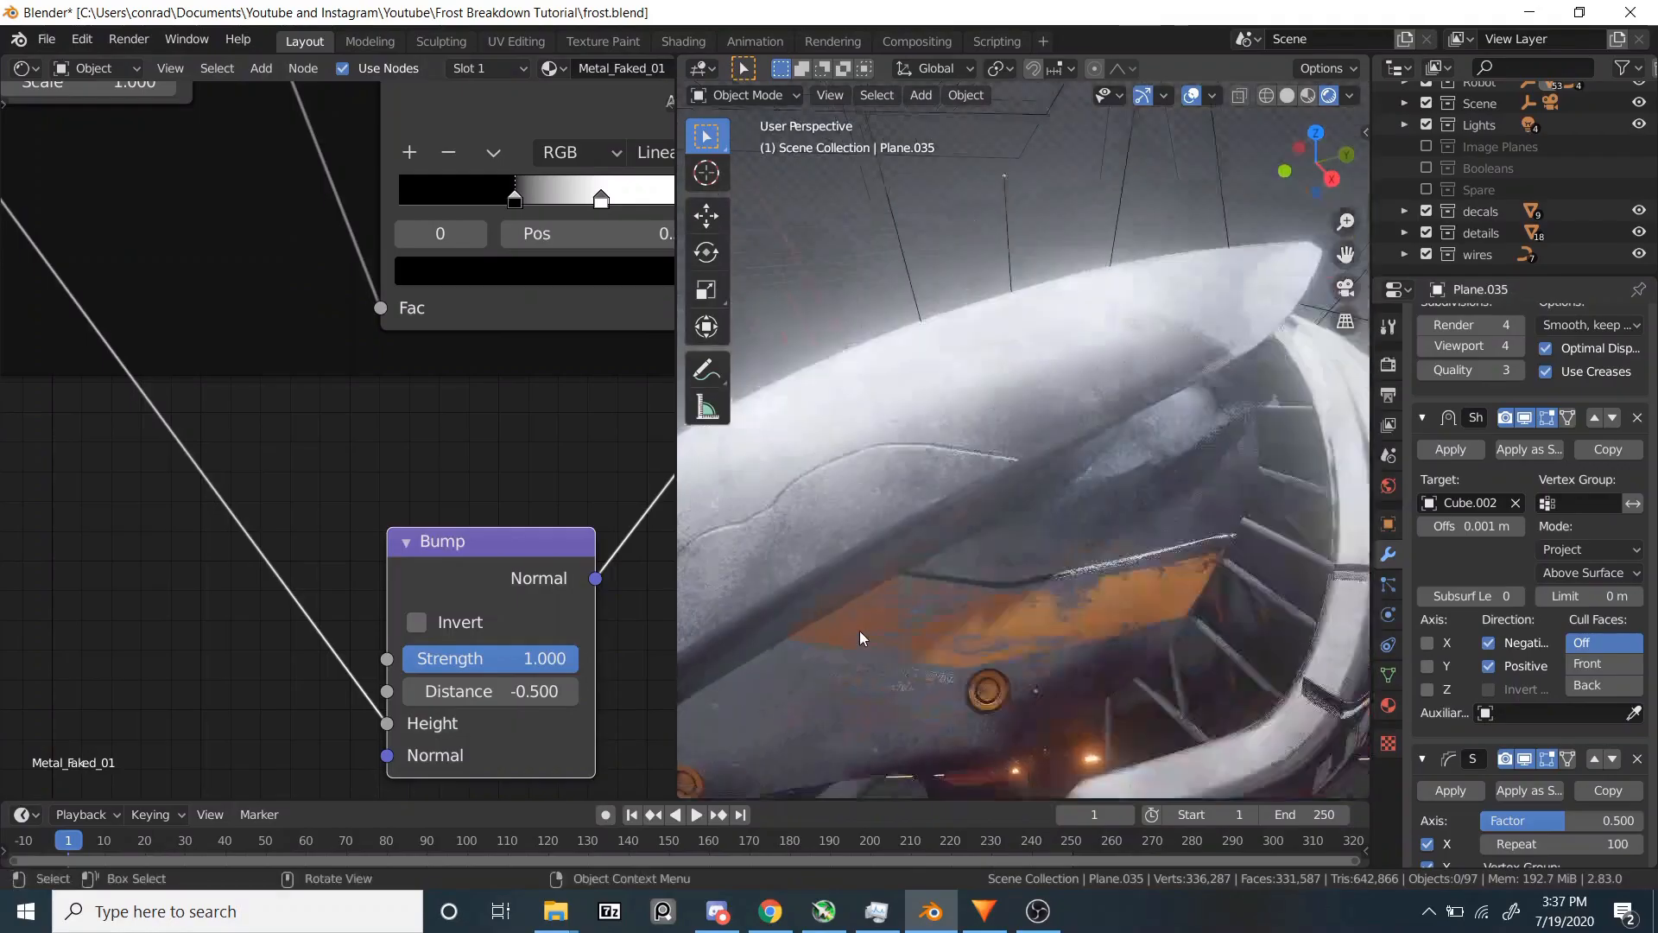
middle_drag(859, 630, 1031, 557)
click(1100, 593)
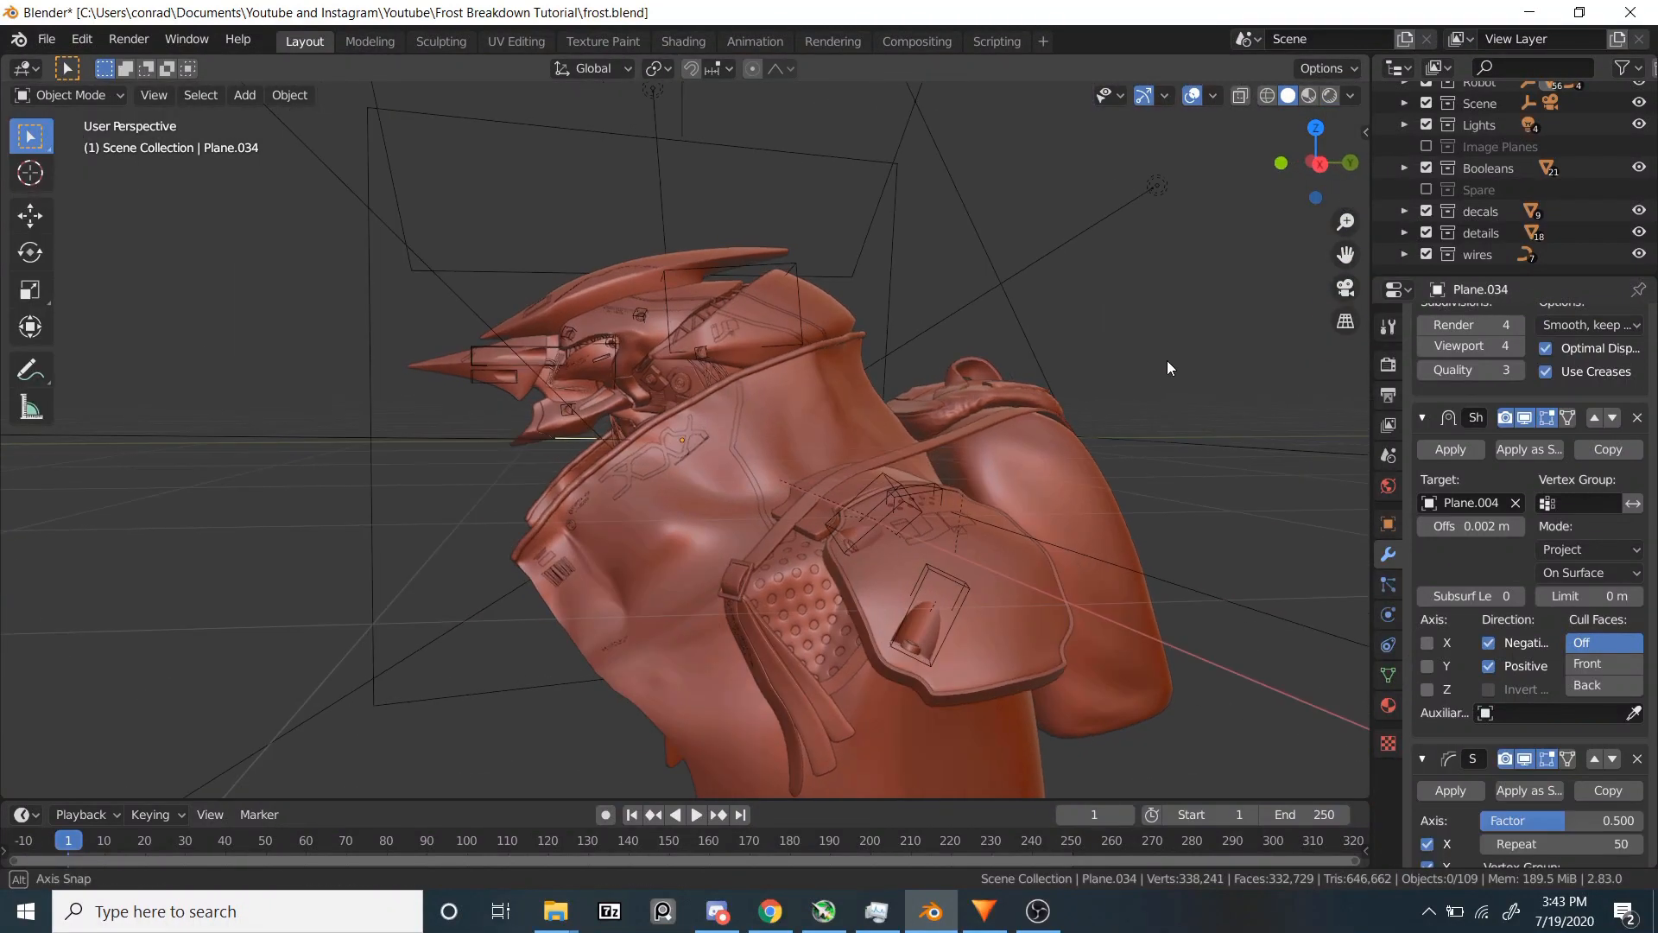
- Select the Cylinder.009 boolean cutter and try moving it while examining the circular cuts on the head
shift+middle_drag(1167, 368, 1006, 263)
scroll(1002, 269, up, 3)
click(872, 478)
key(g)
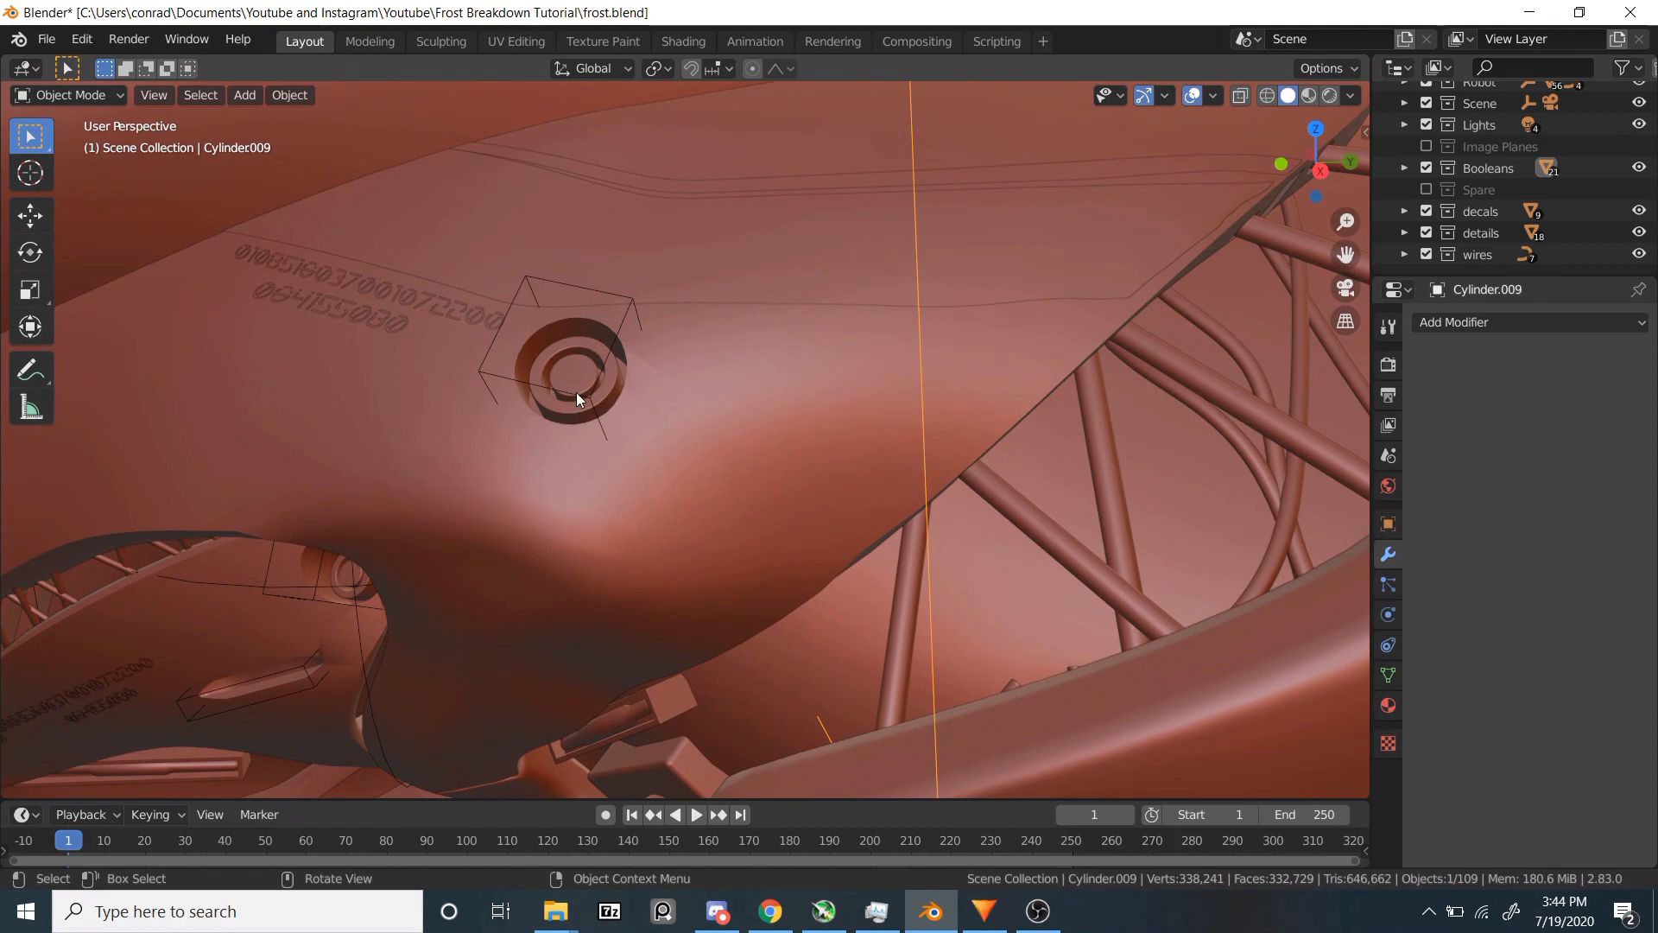
scroll(578, 399, down, 3)
- Slide the Cylinder.012 boolean cutter along the global X axis to shift the slot cut into the robot's beak
click(608, 551)
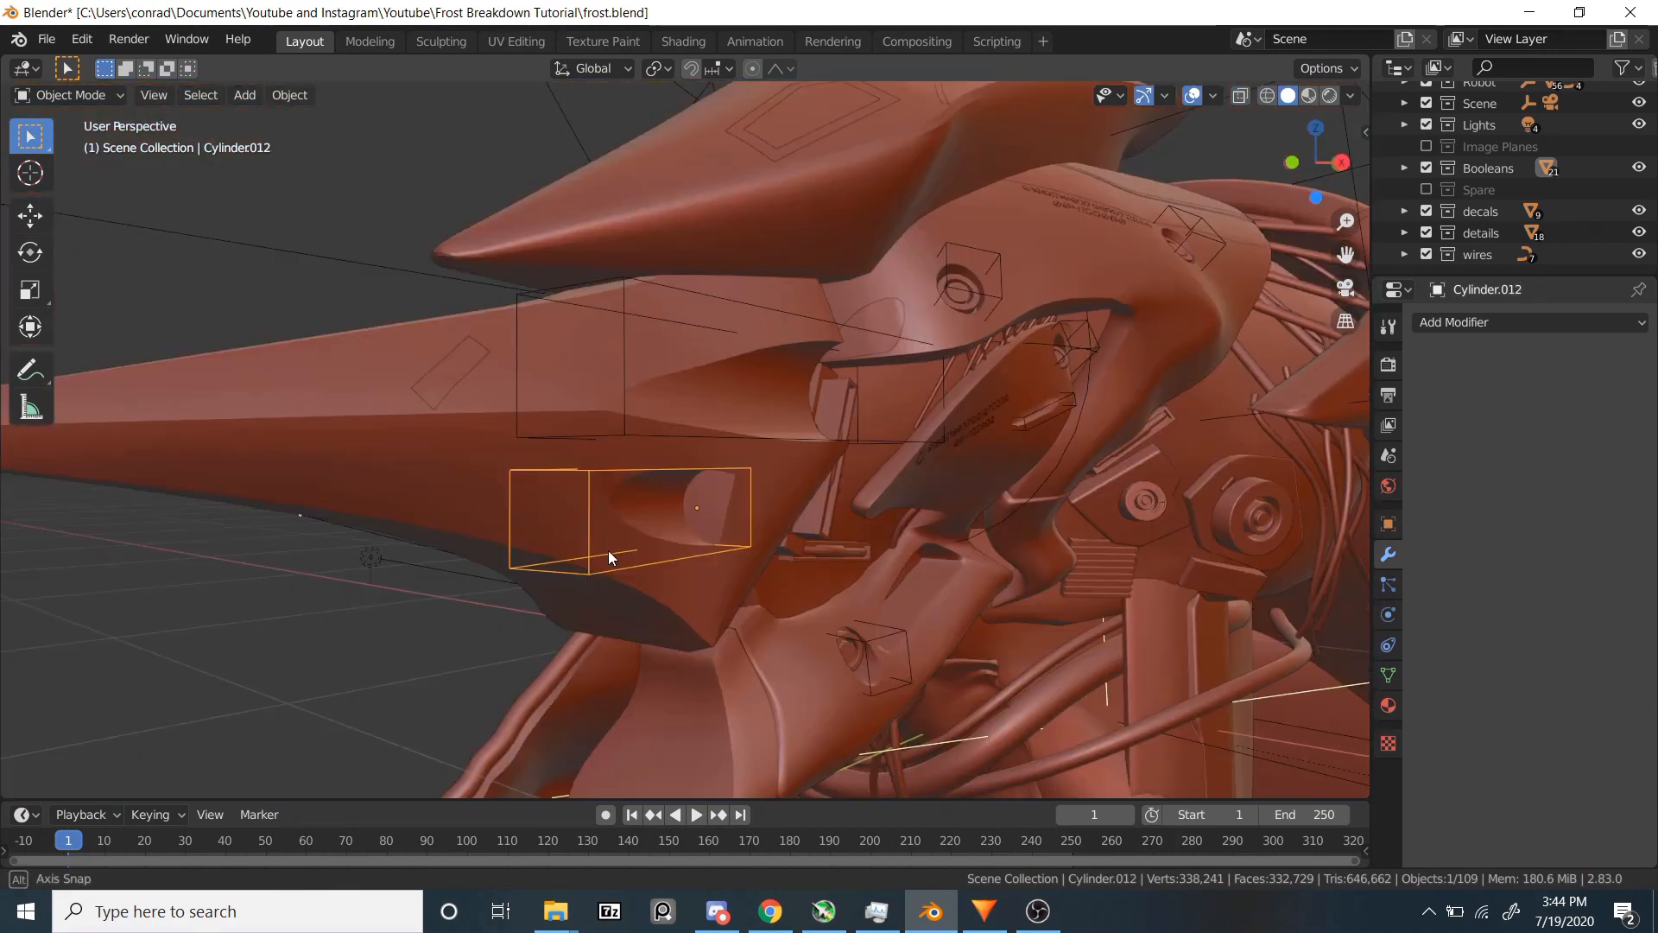
middle_drag(608, 551, 575, 545)
scroll(518, 552, down, 4)
scroll(574, 545, up, 2)
key(g)
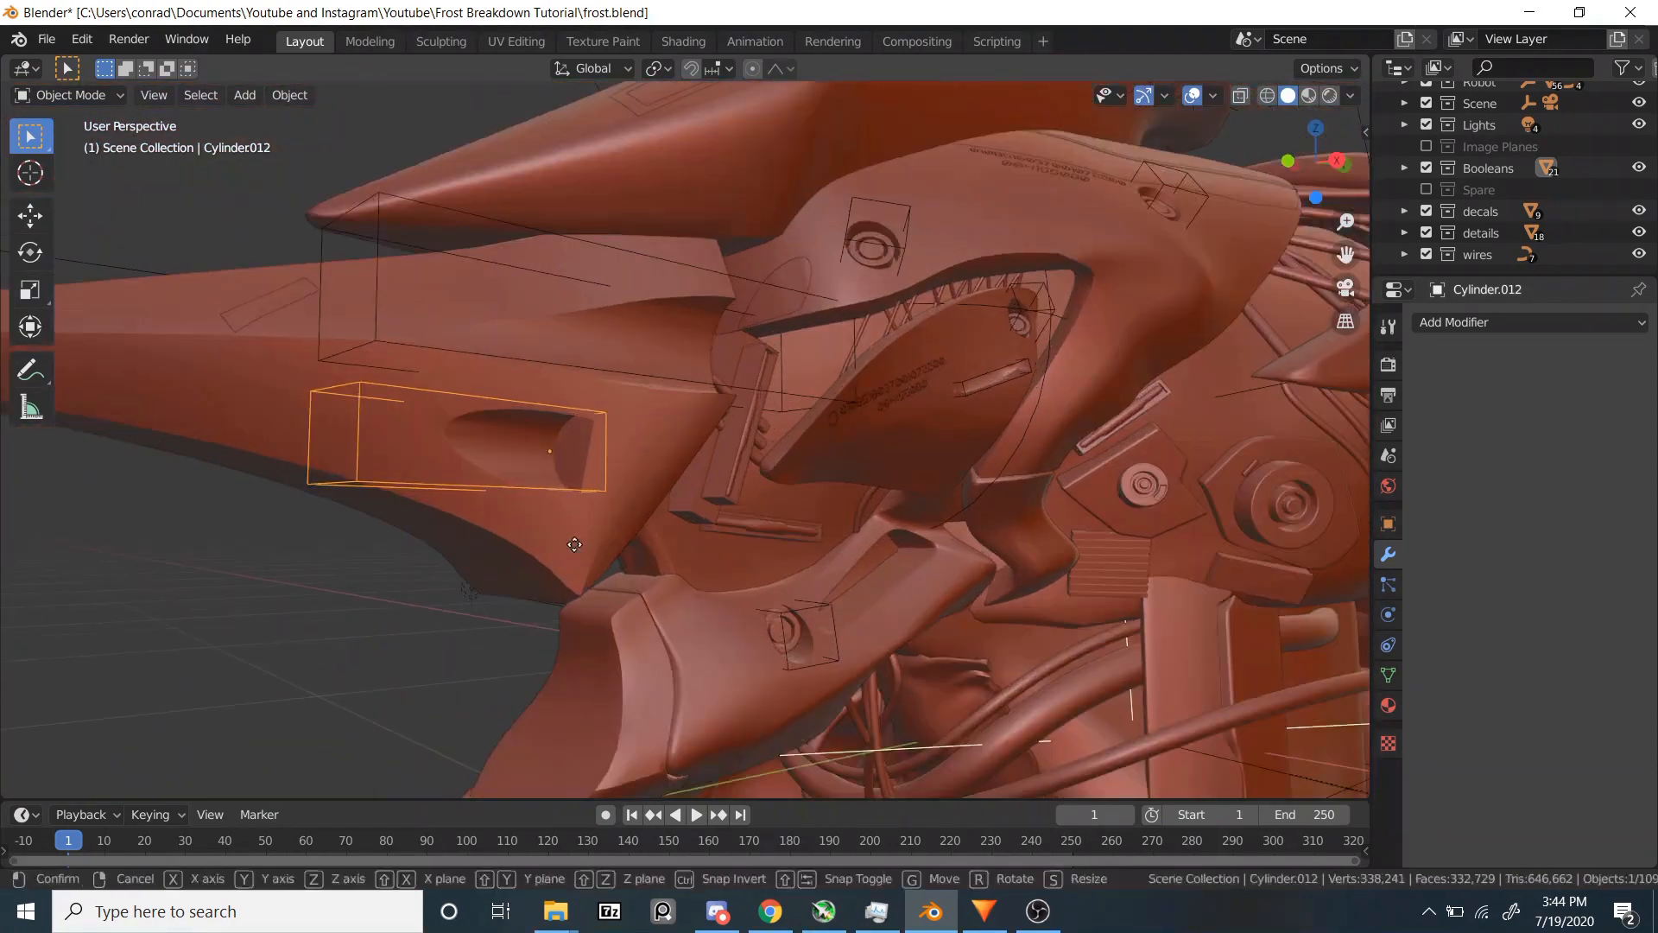
key(x)
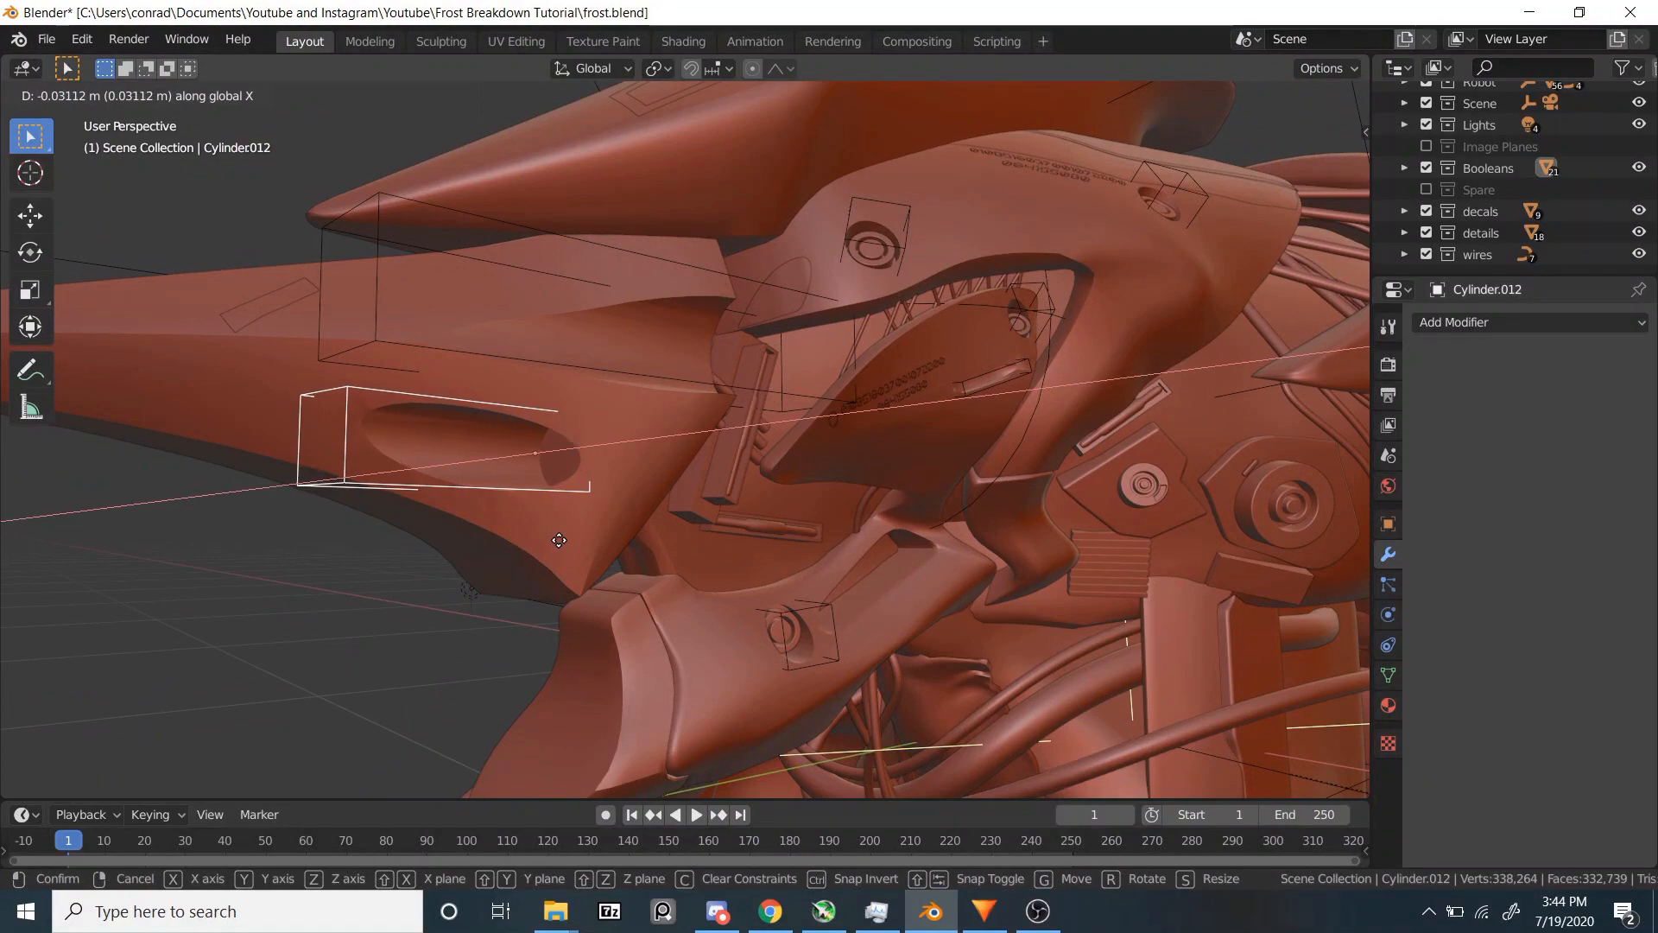
click(649, 501)
middle_drag(649, 501, 601, 521)
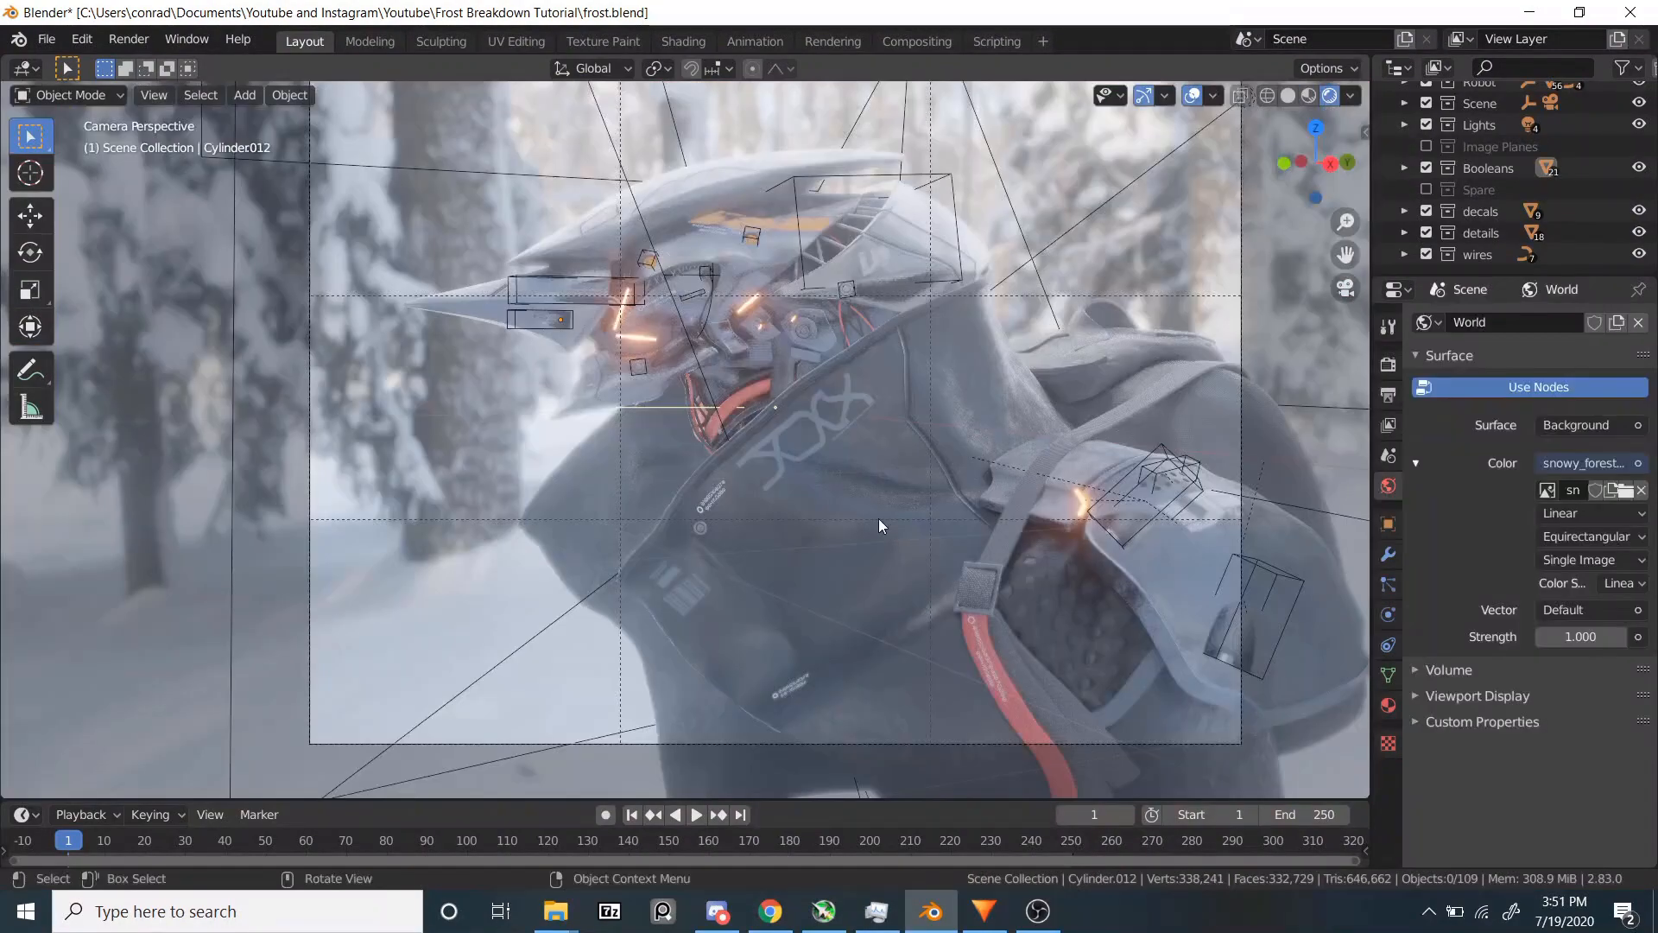
- Select the area lights around the robot in turn, examine their light settings, and return to the camera view
middle_drag(878, 518, 977, 521)
scroll(974, 551, down, 6)
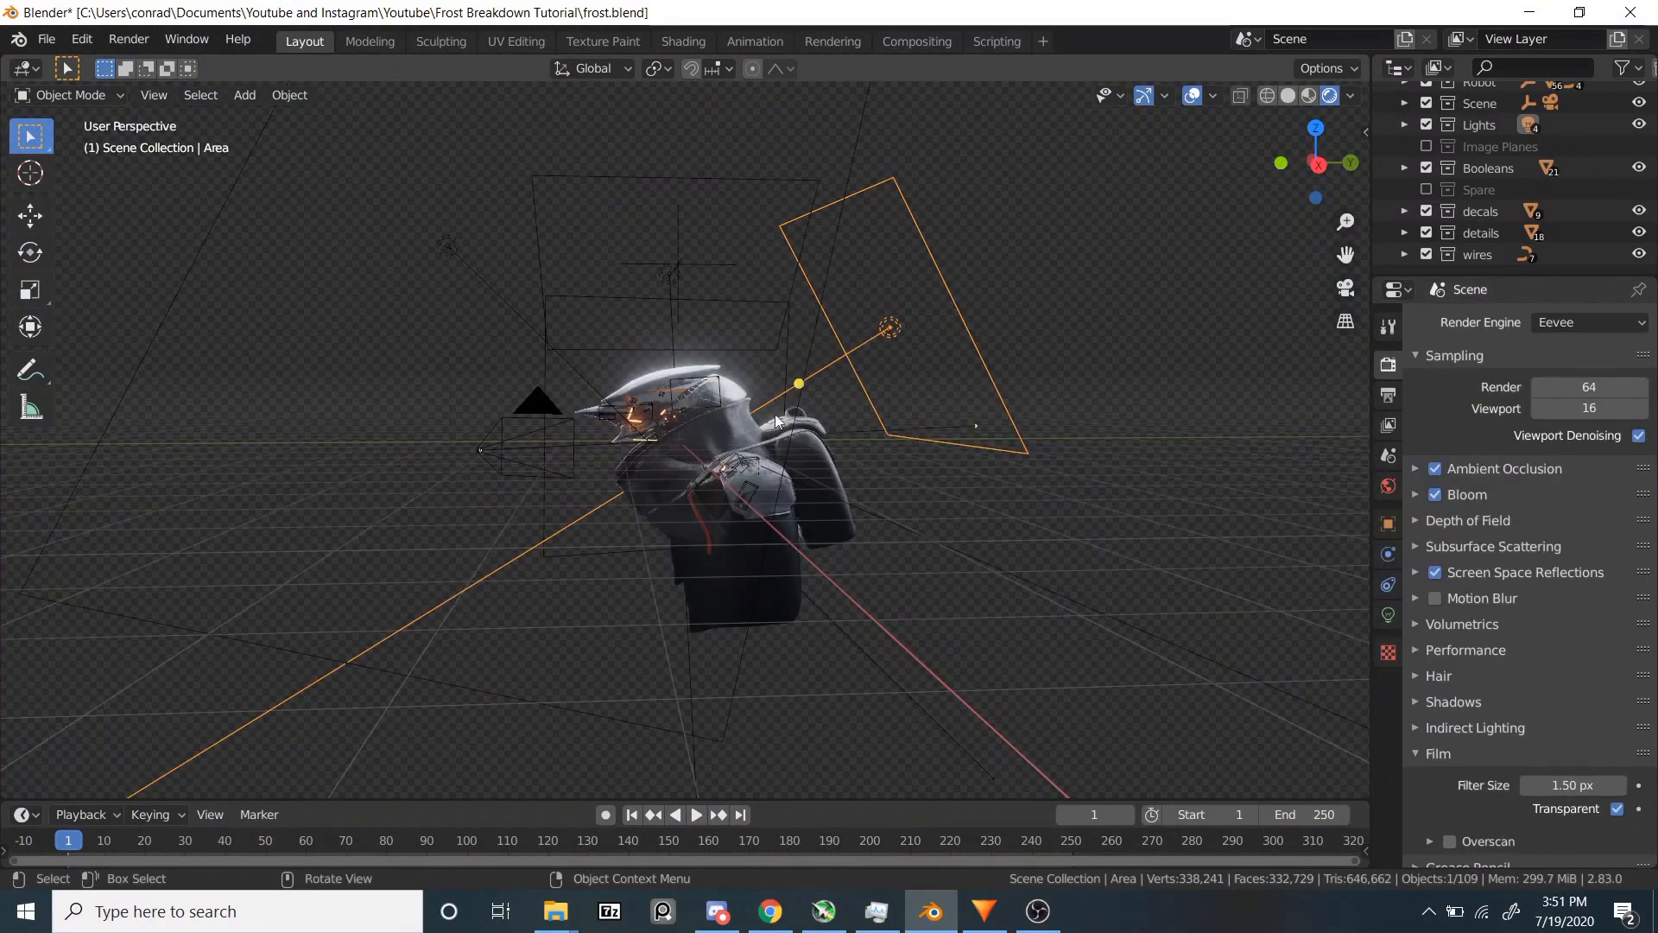
middle_drag(1062, 449, 1019, 334)
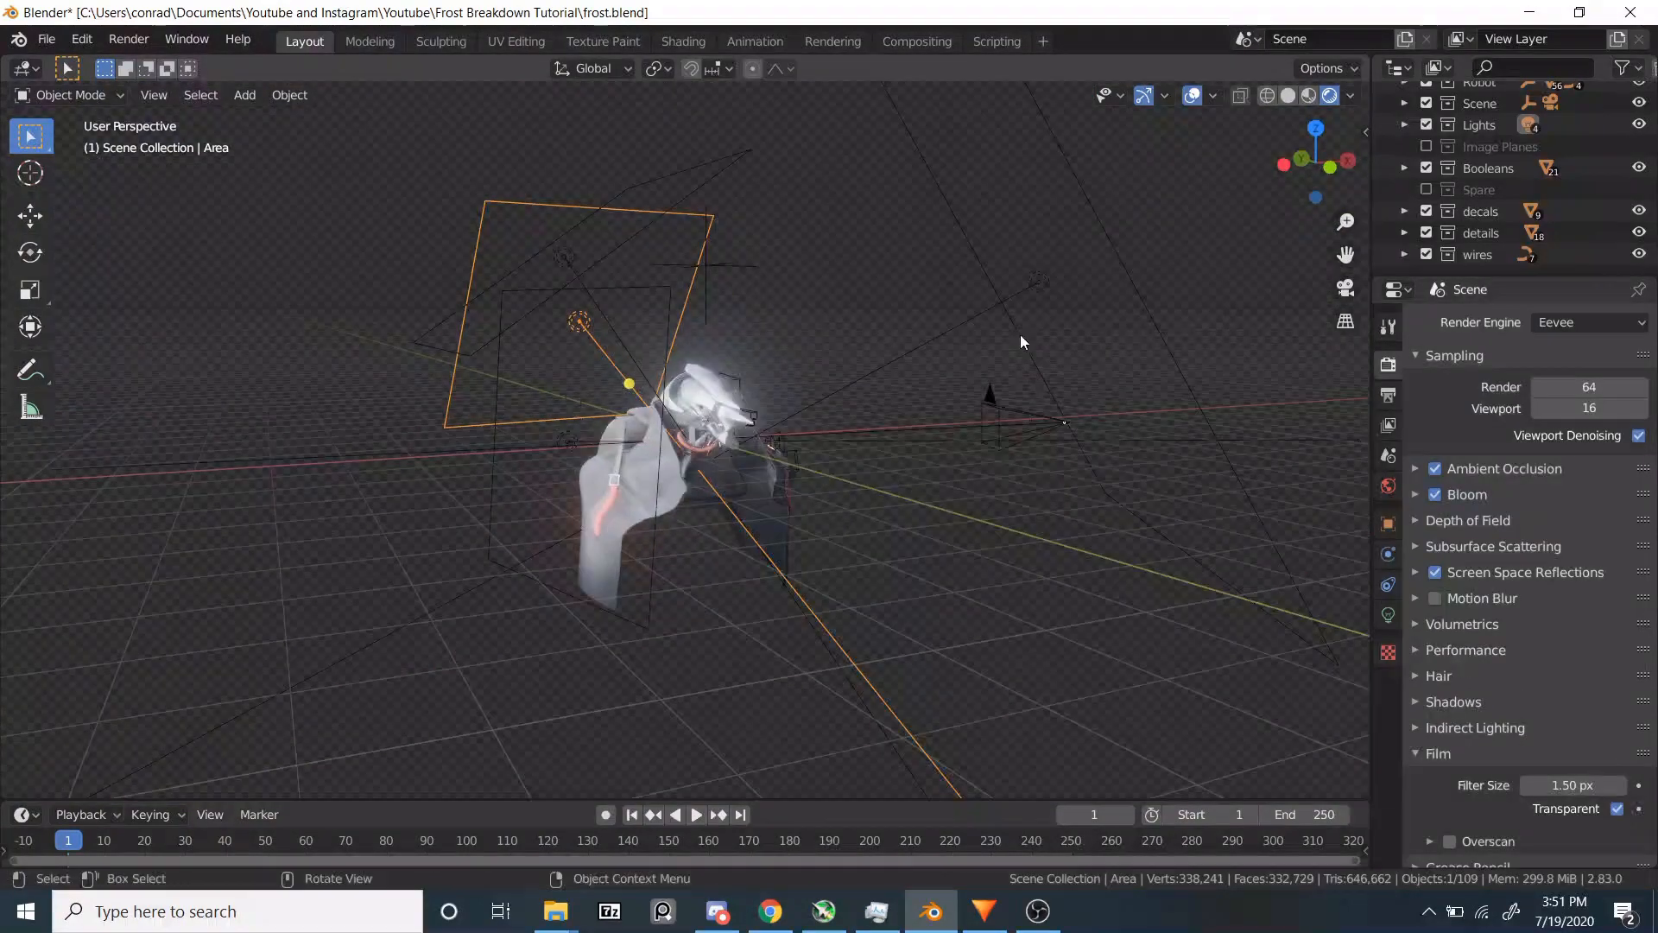
click(1038, 285)
click(1388, 615)
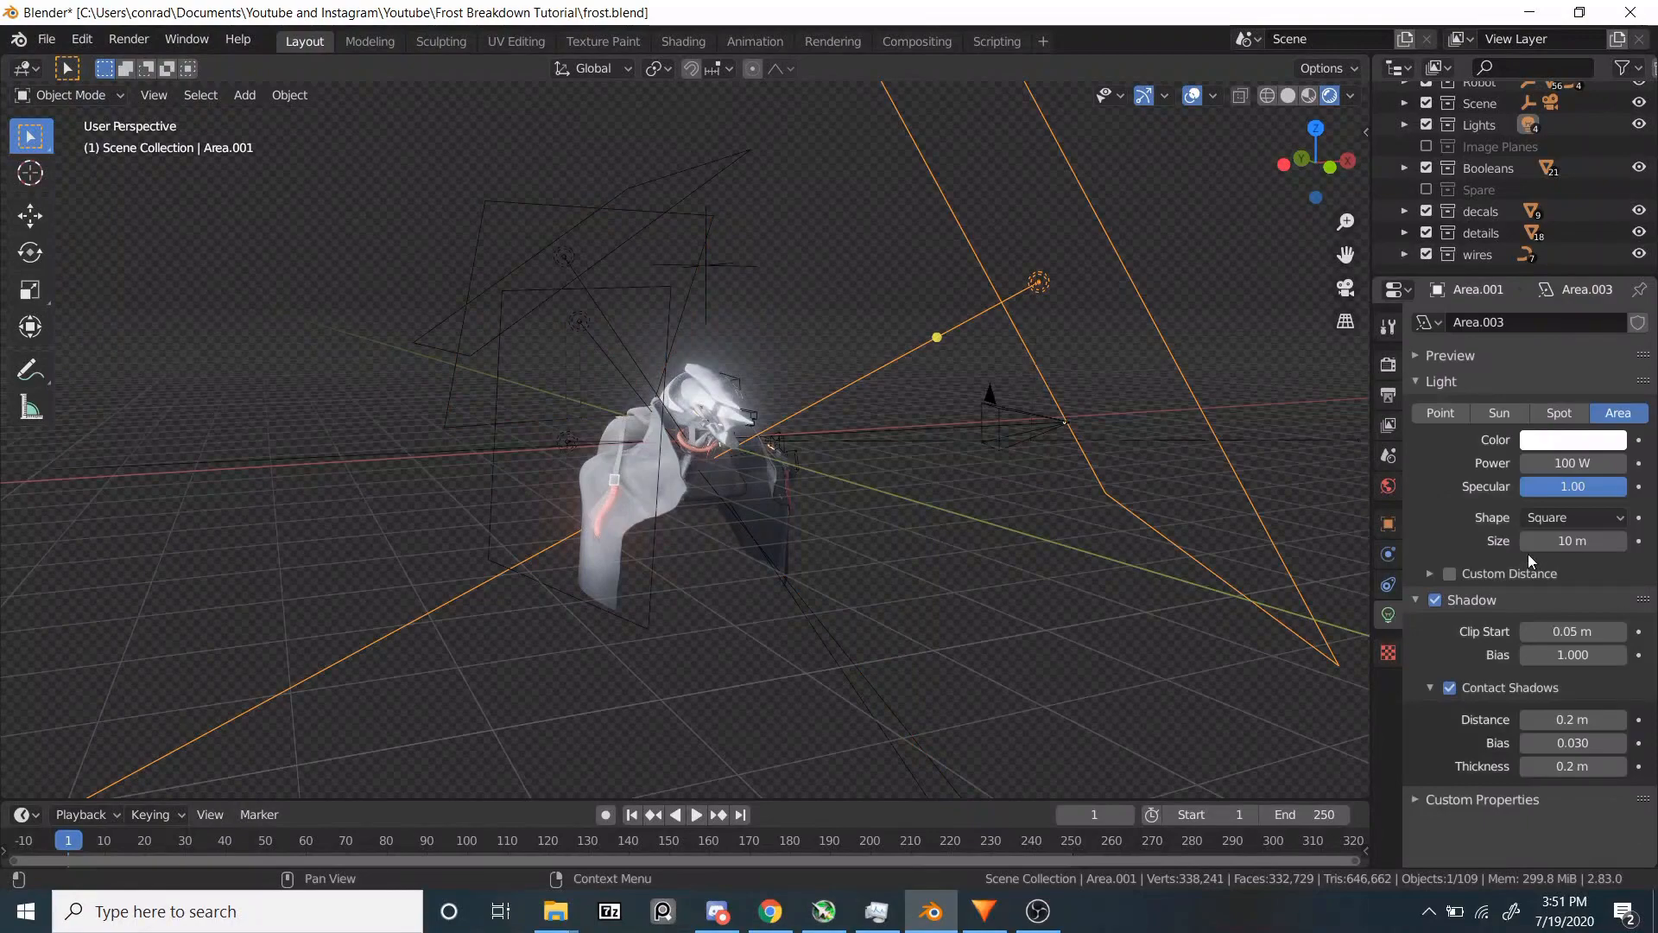
middle_drag(977, 433, 786, 335)
click(786, 337)
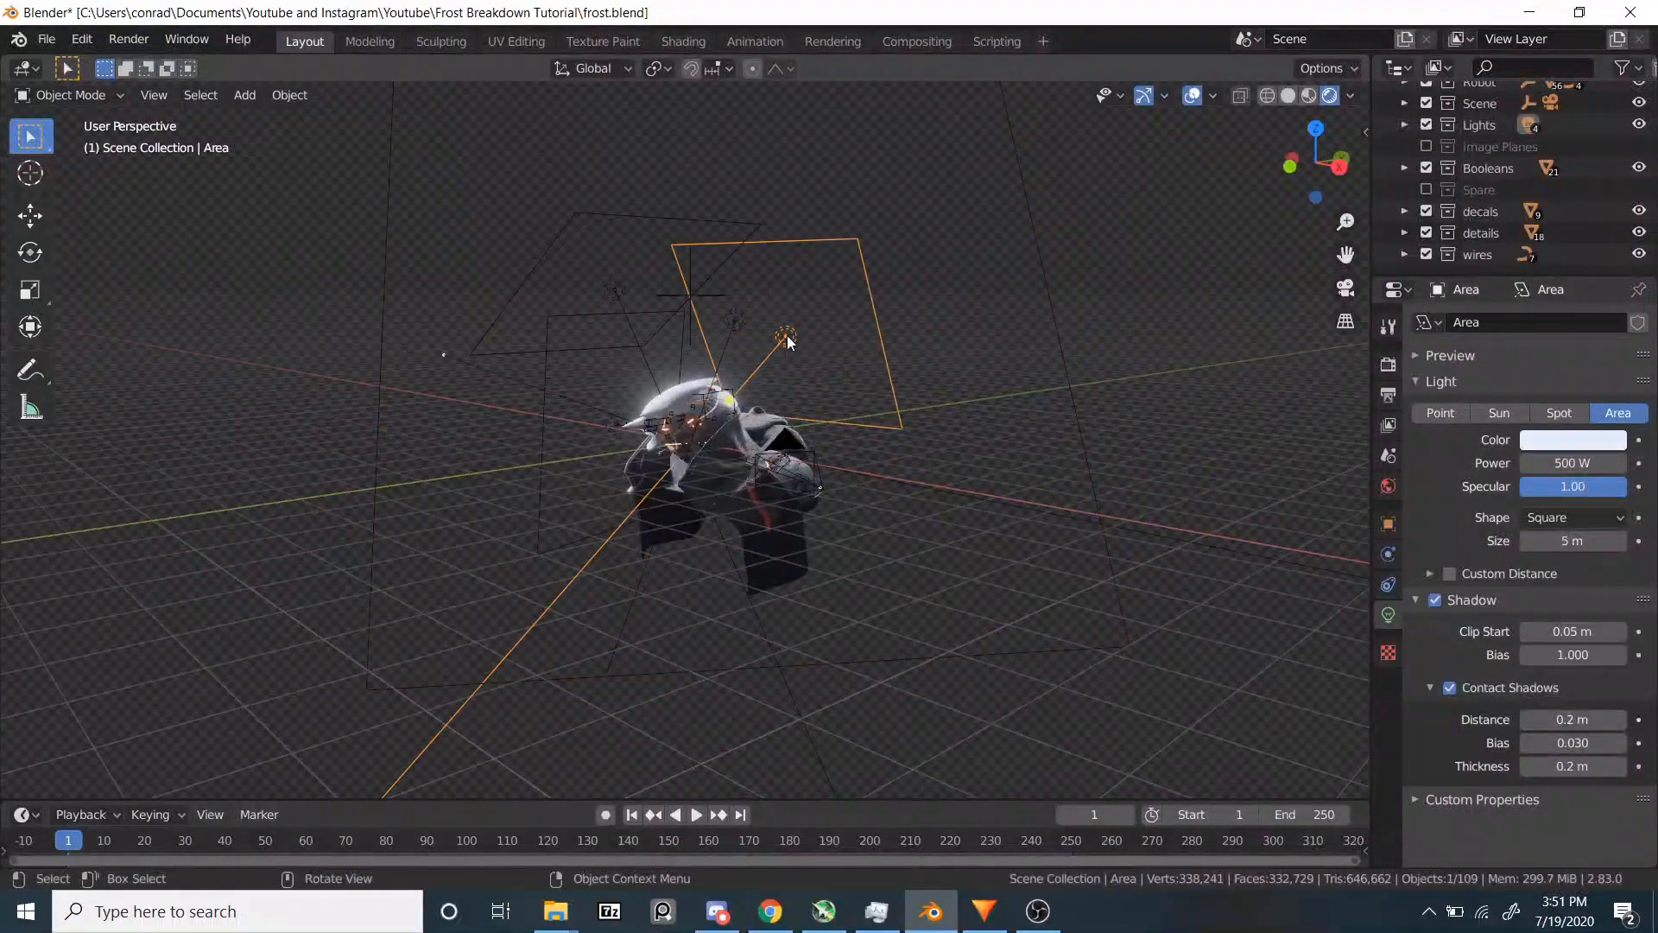
key(KP_0)
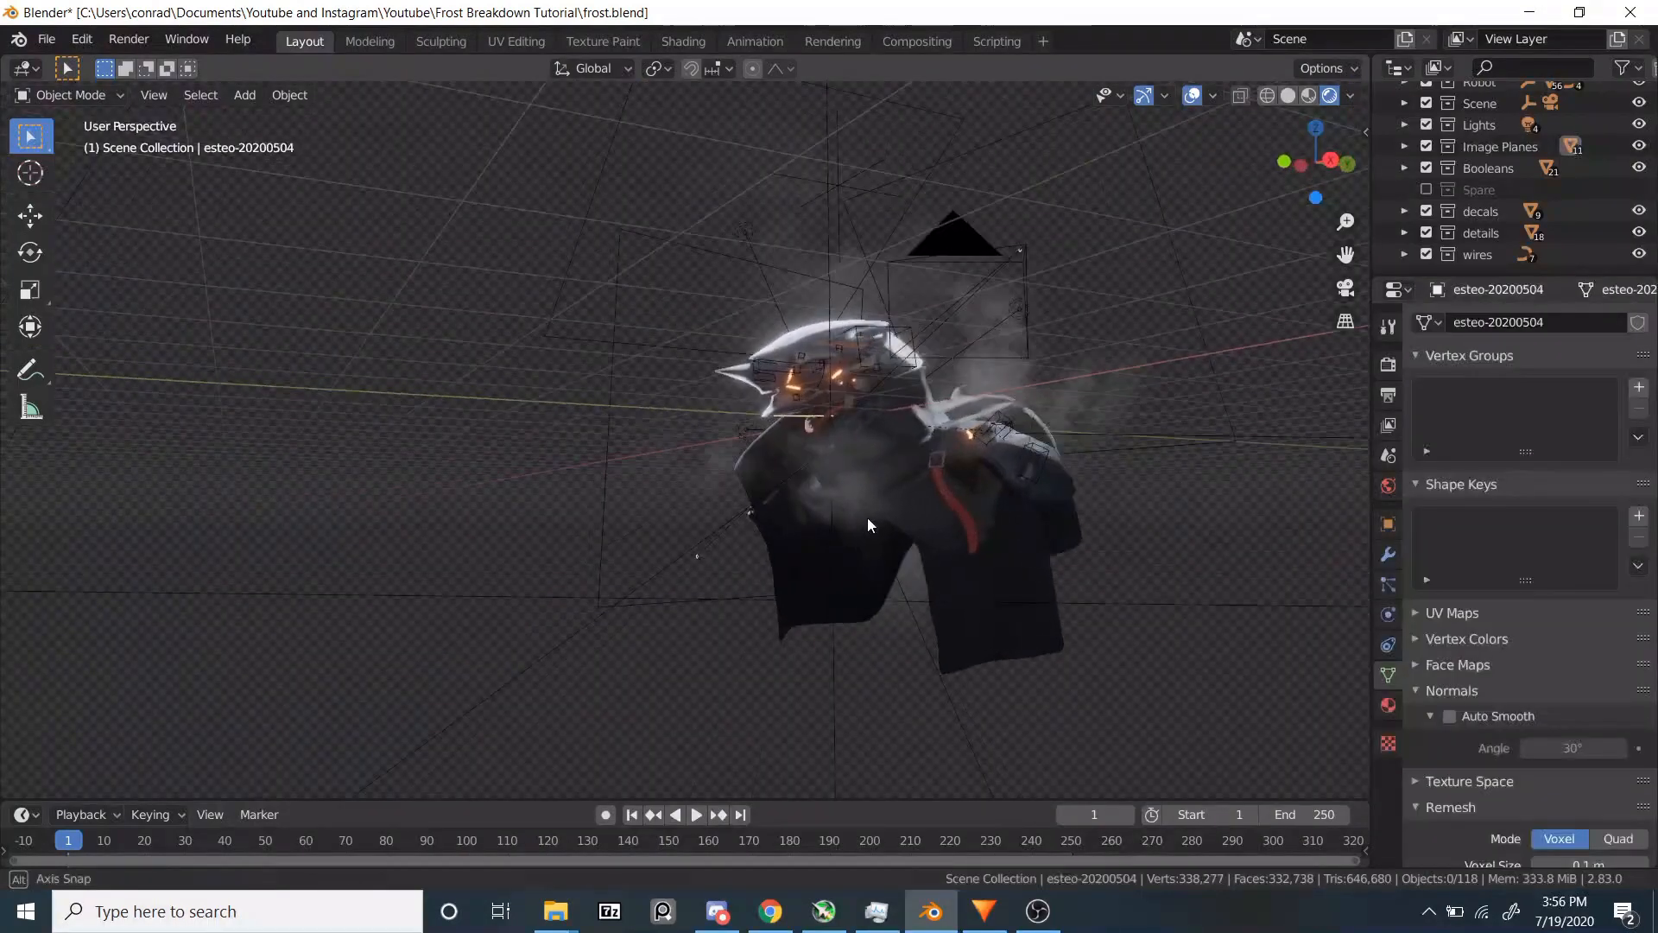
- Select the Snow2 image plane through the camera and examine its placement in front of the camera
key(KP_0)
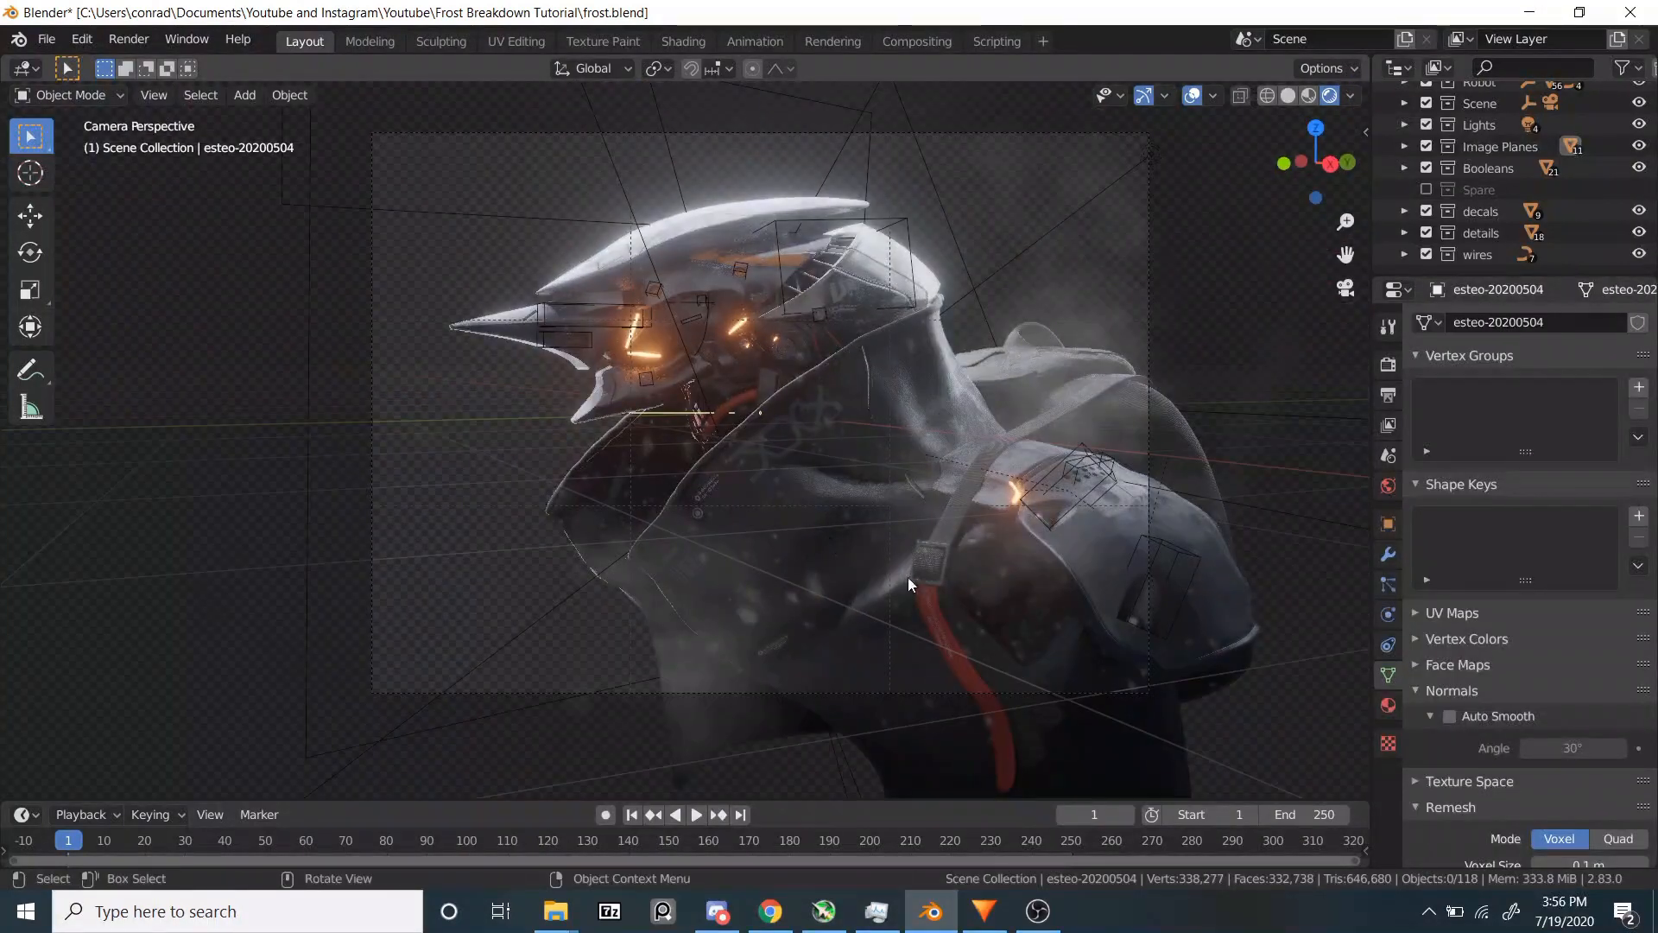
click(754, 618)
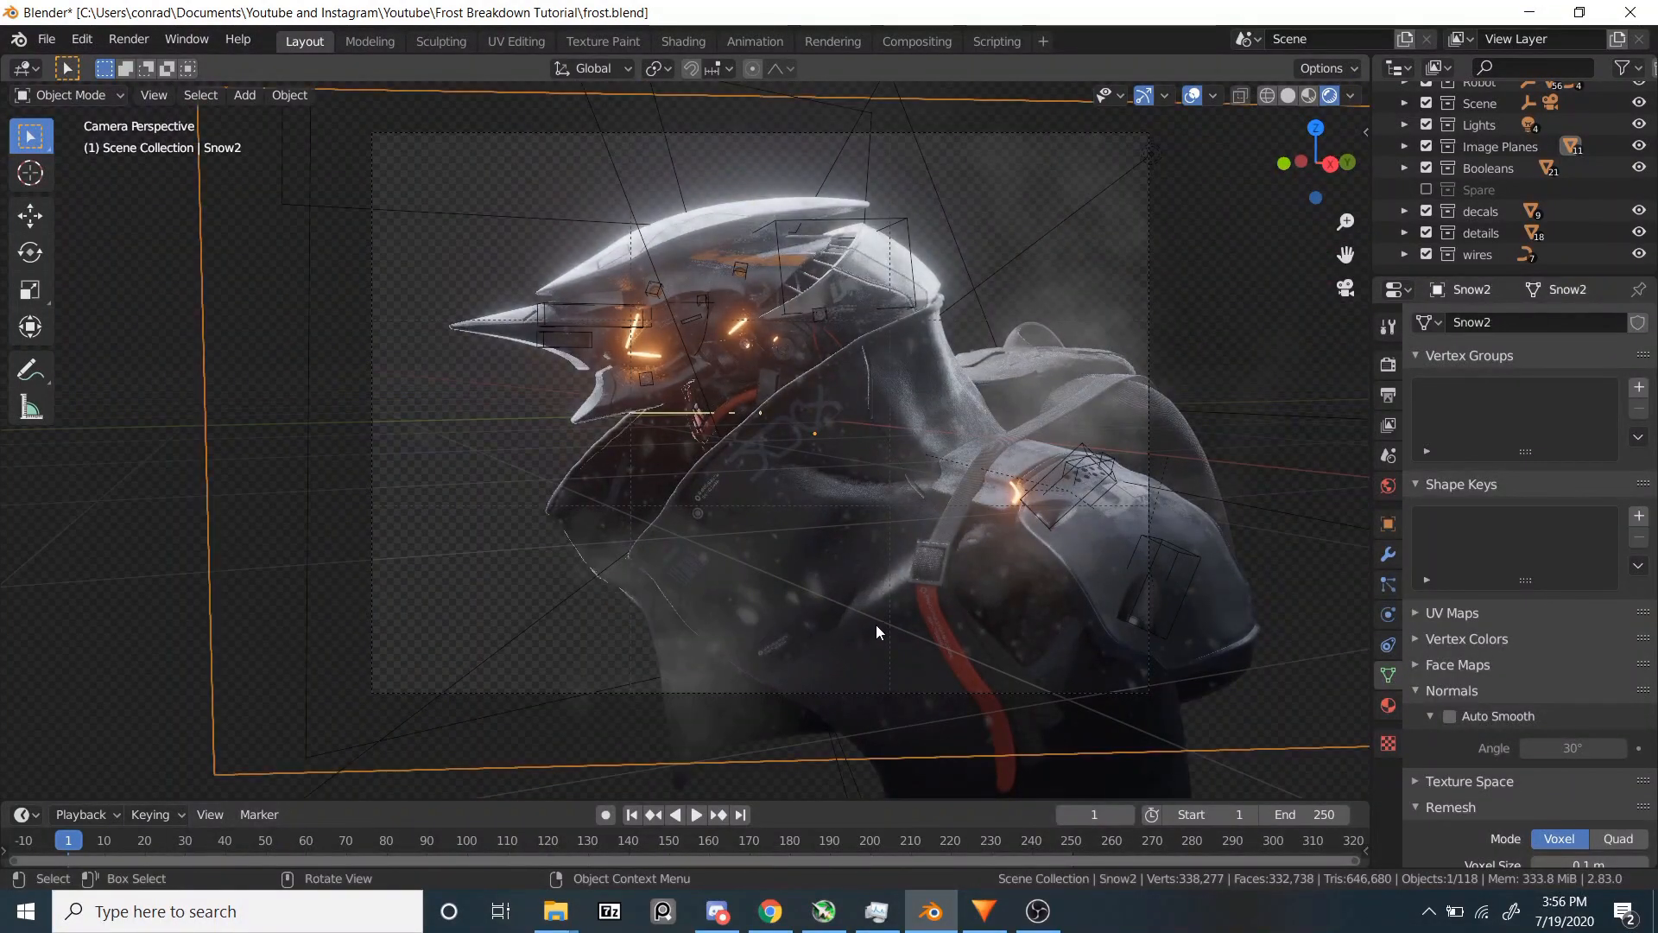
middle_drag(875, 625, 1064, 634)
scroll(556, 625, down, 3)
scroll(1064, 635, up, 3)
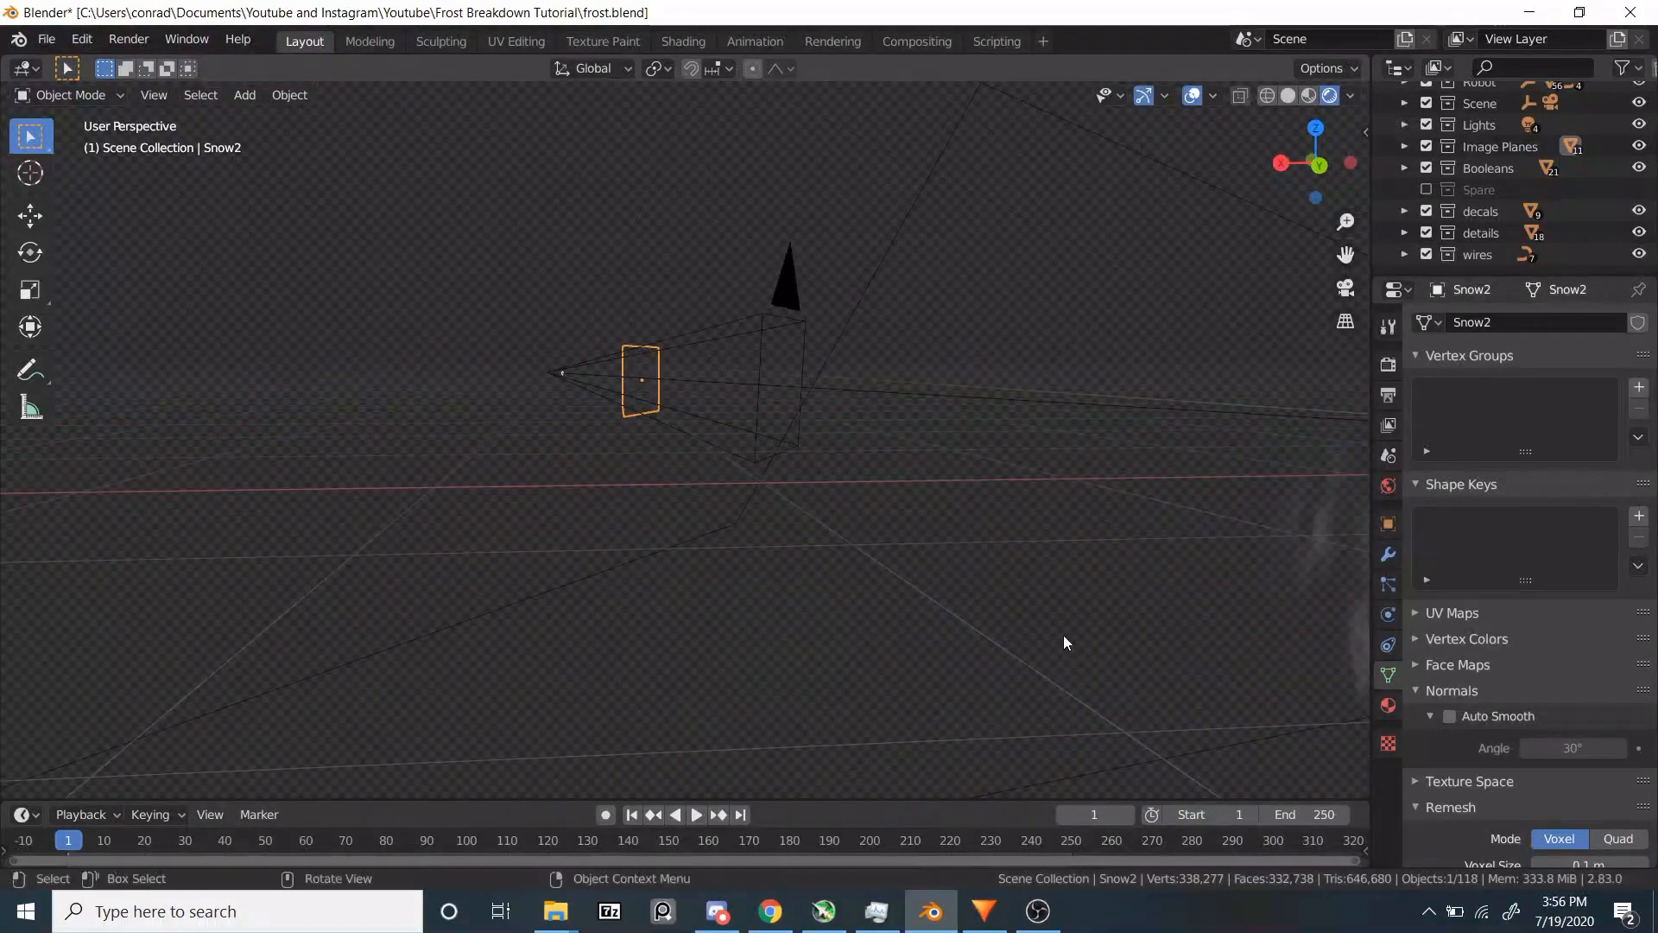
key(KP_Decimal)
middle_drag(798, 593, 903, 546)
scroll(876, 530, up, 3)
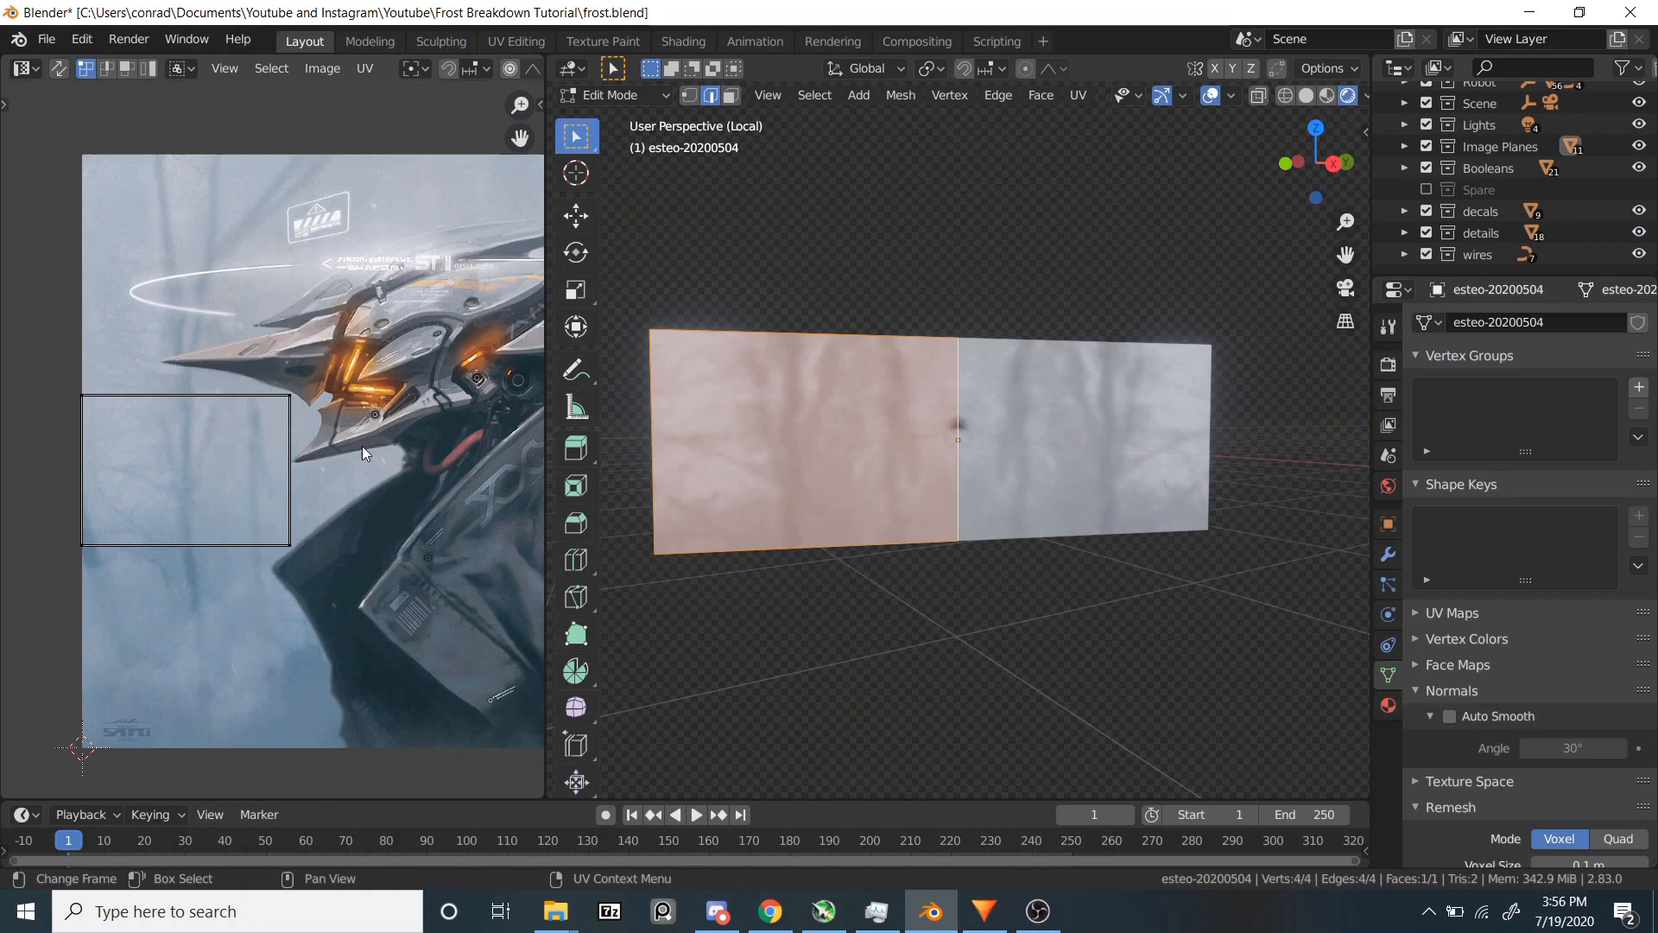
- Examine how the esteo-20200504 background plane's UVs are placed on the concept image
scroll(361, 445, up, 3)
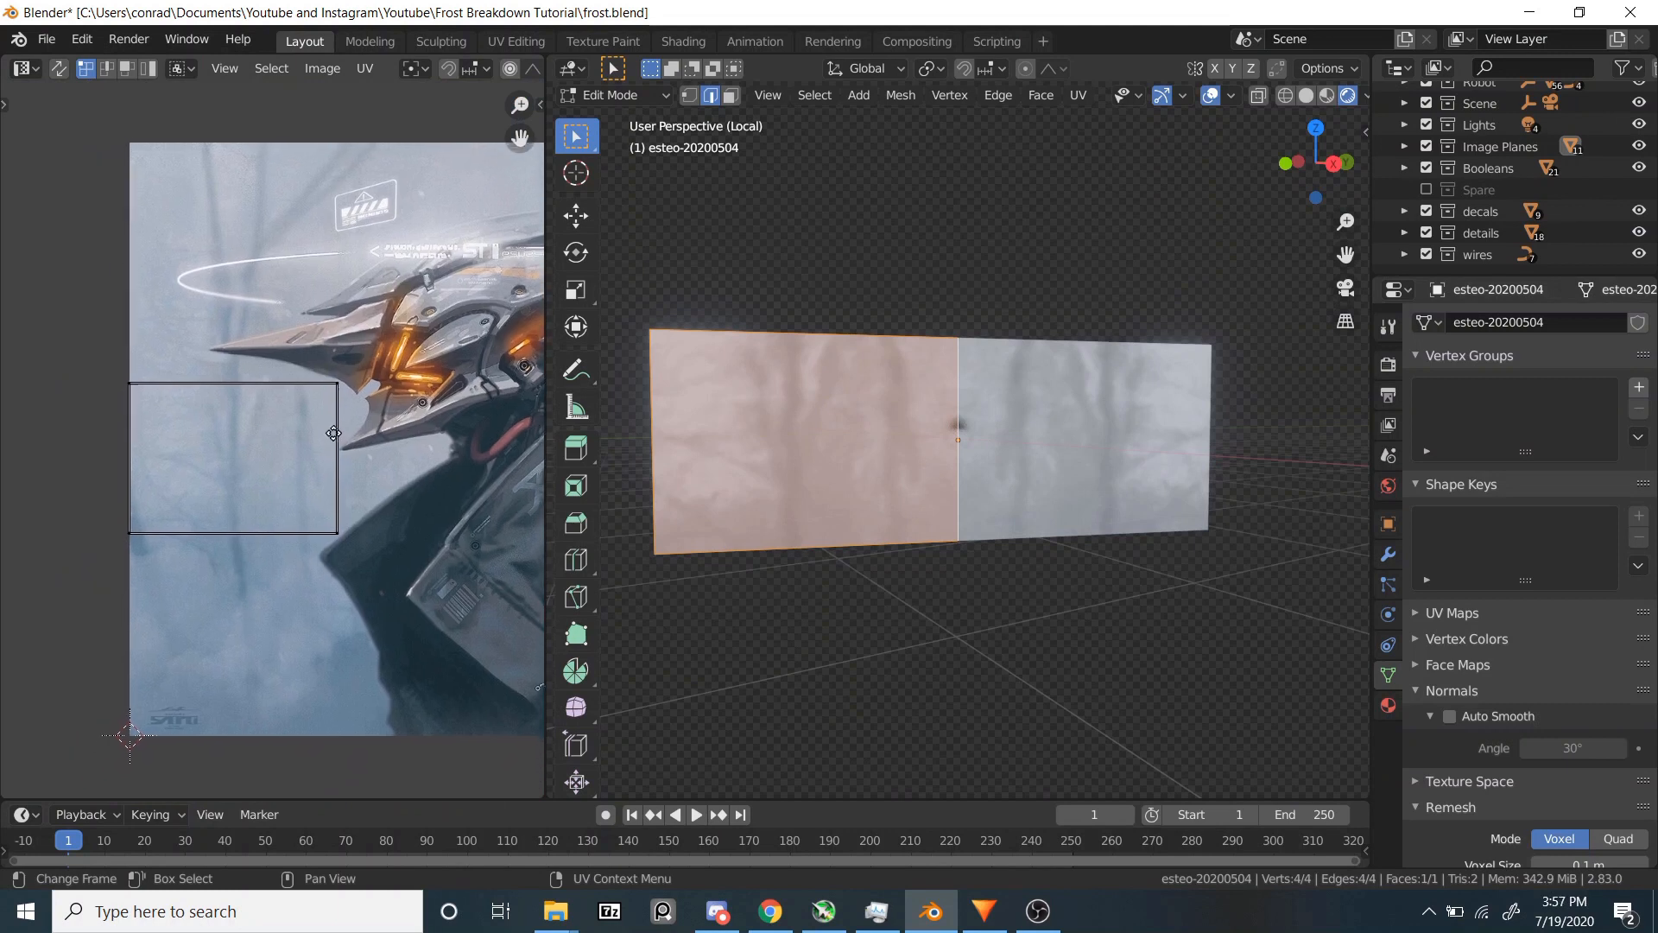
middle_drag(363, 487, 221, 478)
scroll(287, 487, down, 1)
scroll(355, 486, down, 1)
scroll(335, 486, down, 2)
- Show the esteo-20200504 background plane in Solid shading, and leave Edit Mode and local view
key(z)
middle_drag(1063, 507, 1024, 510)
key(Tab)
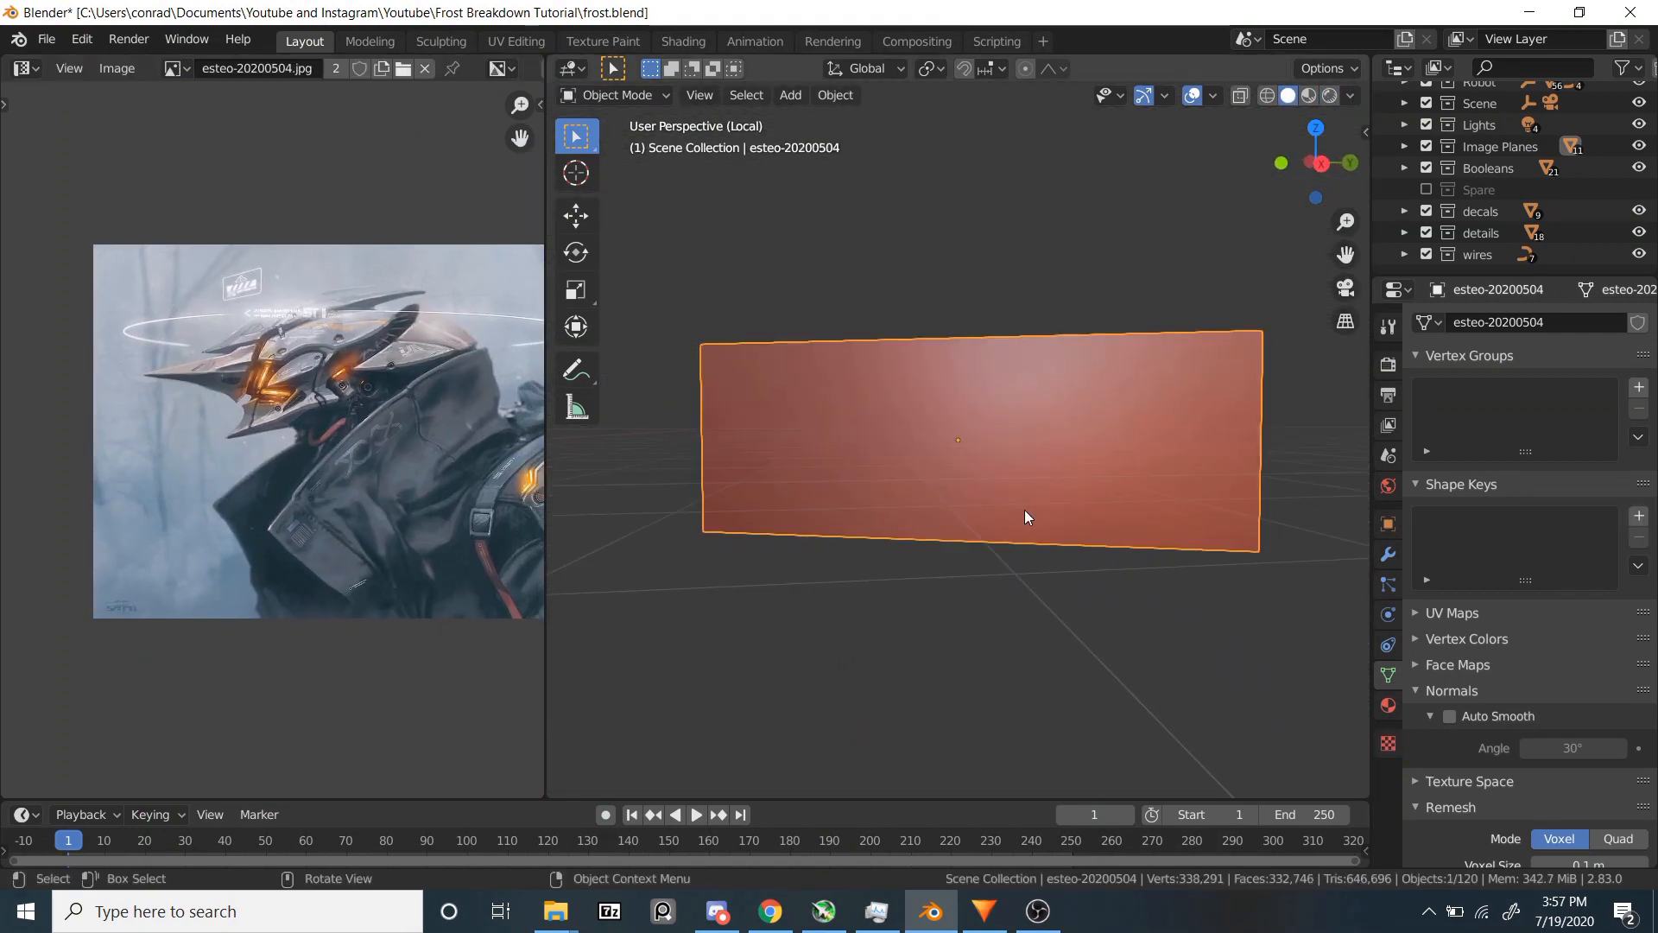
key(KP_Divide)
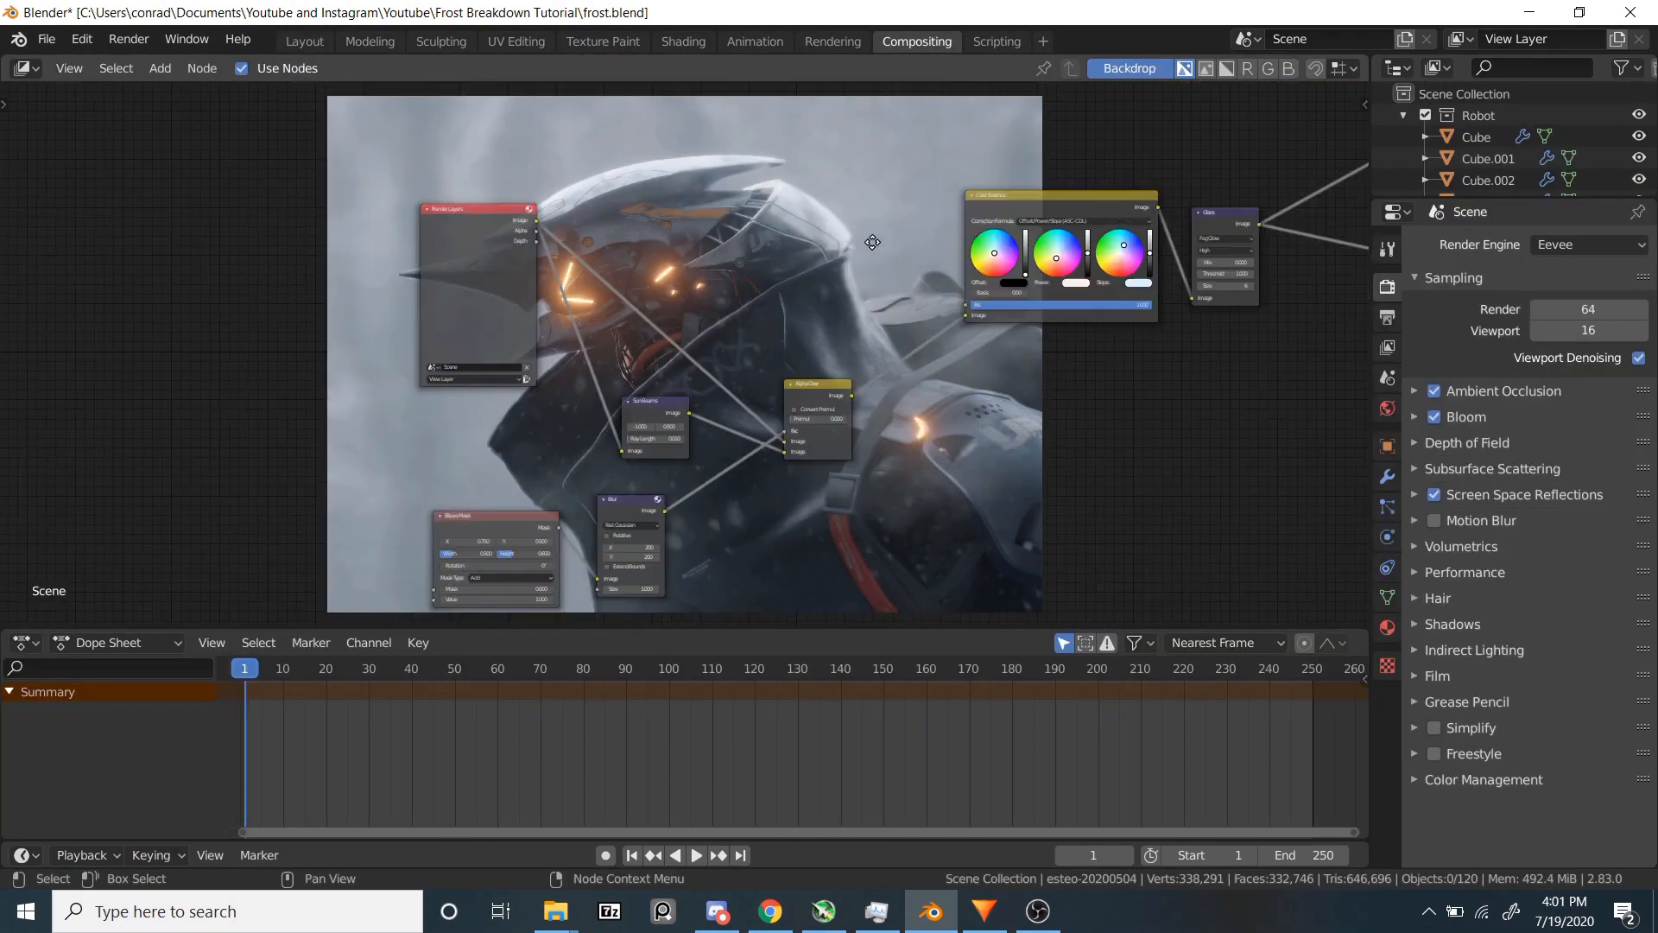
- Examine the compositing nodes over the rendered backdrop, including the color balance and glare setup
middle_drag(804, 296, 881, 256)
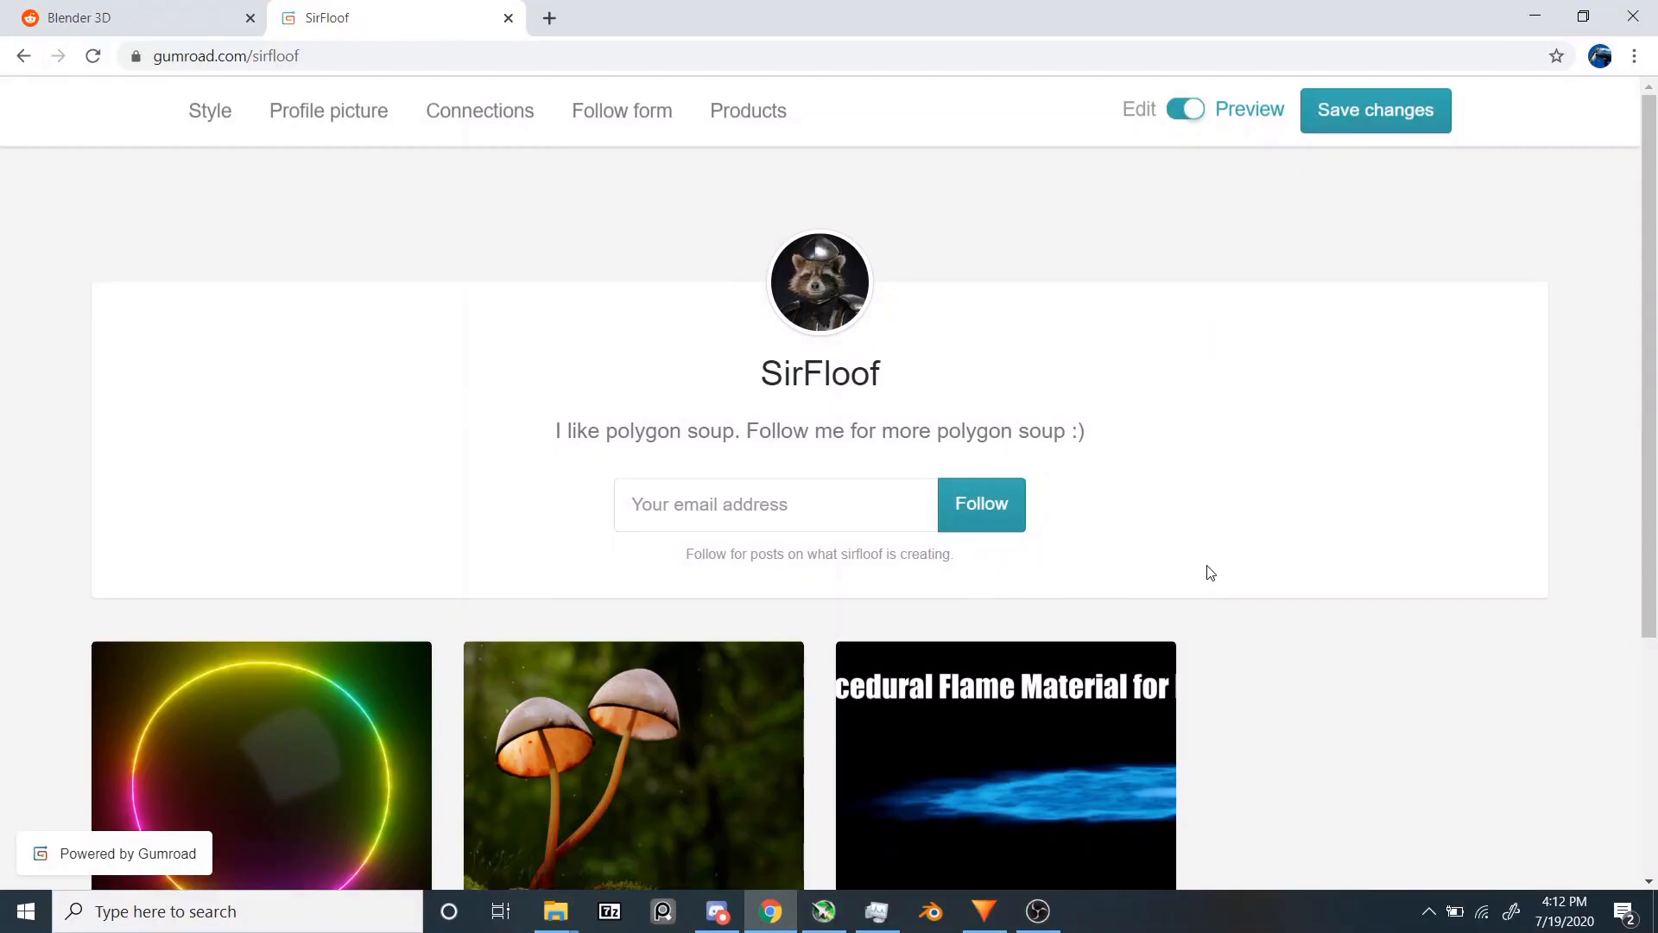
- On the Gumroad page in the browser, open Procedural Flame Material v1, read its description, and return to the product list
scroll(1205, 571, down, 3)
click(999, 493)
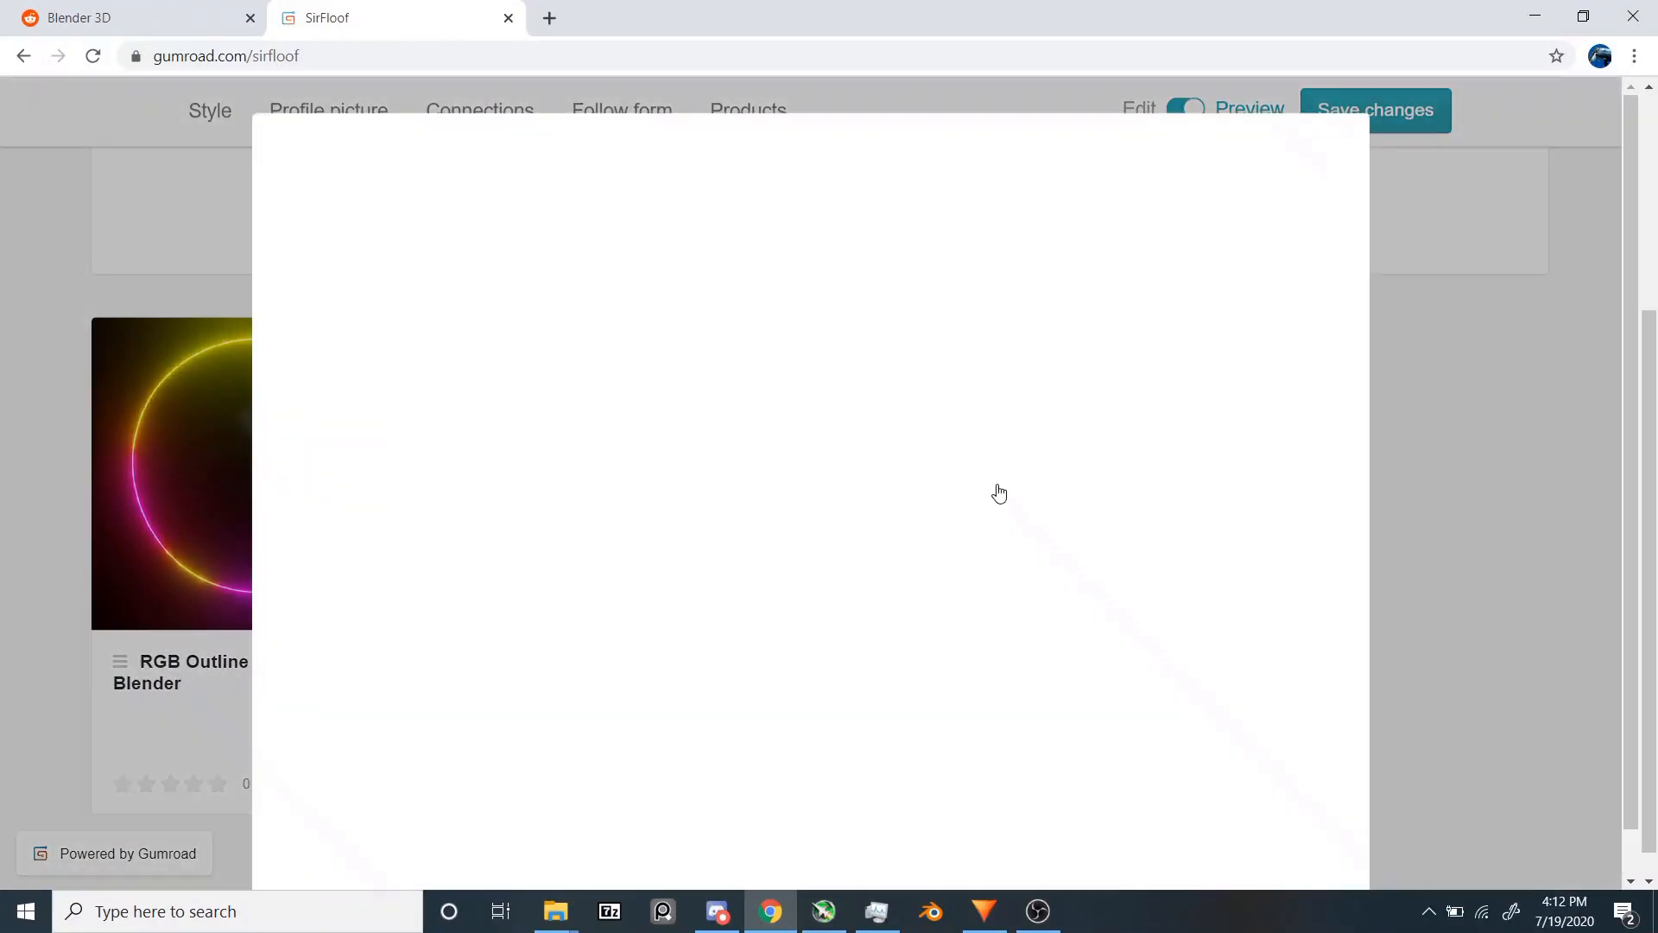
scroll(963, 644, down, 3)
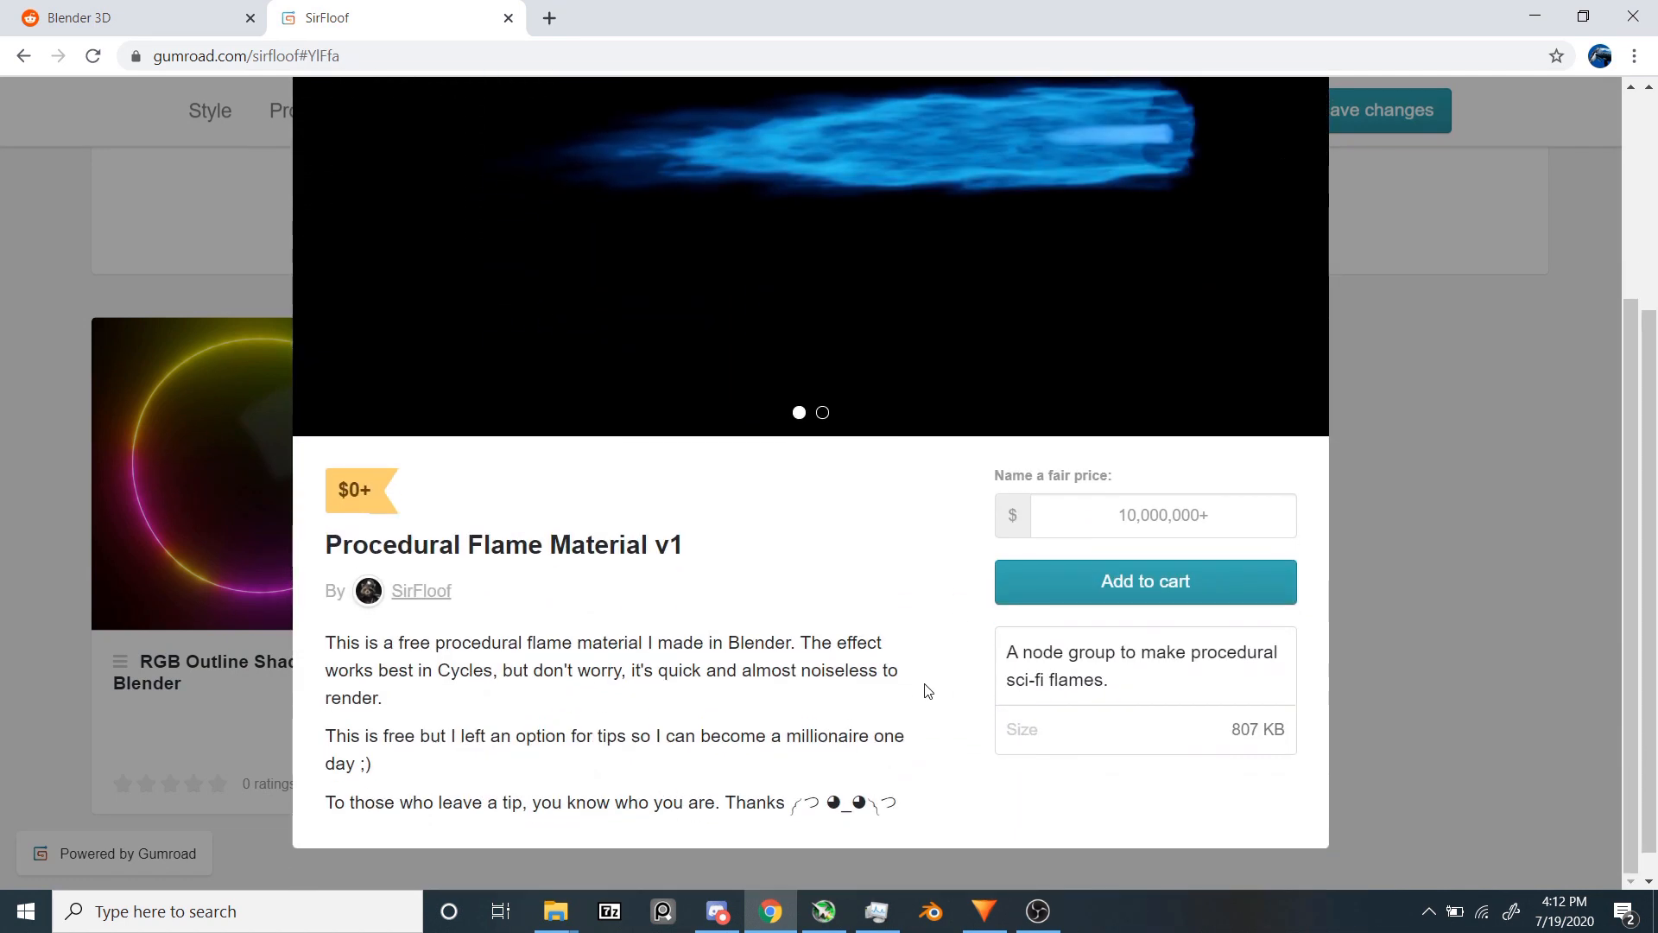
scroll(926, 693, up, 3)
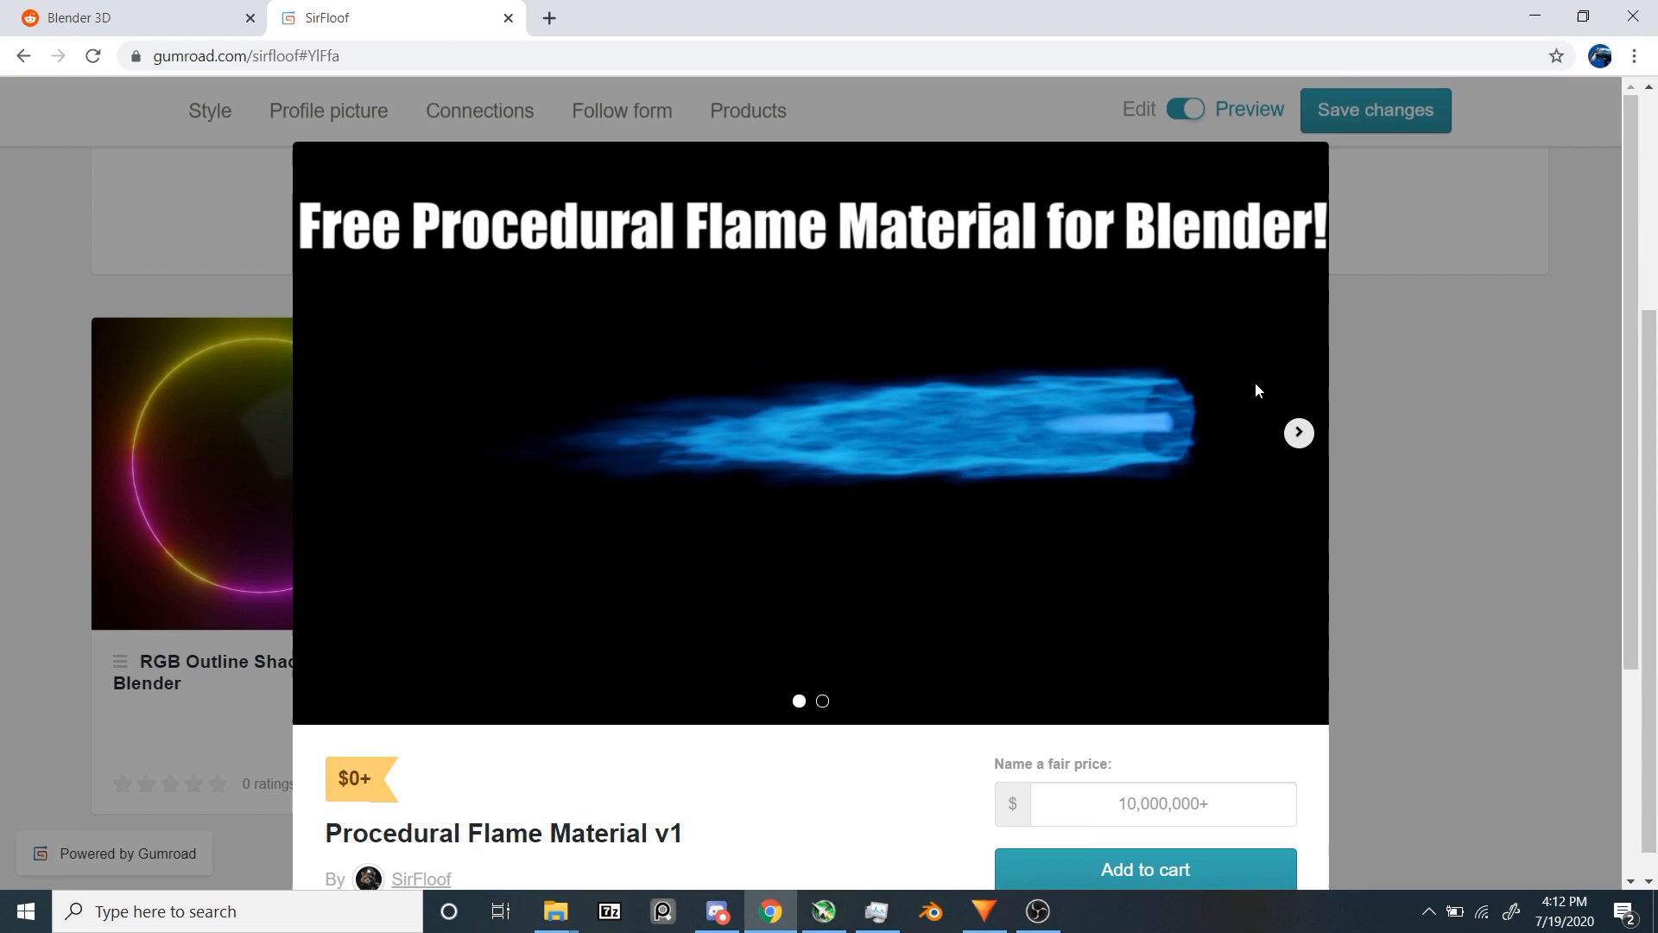
click(1413, 452)
scroll(1251, 551, up, 3)
scroll(1183, 630, down, 3)
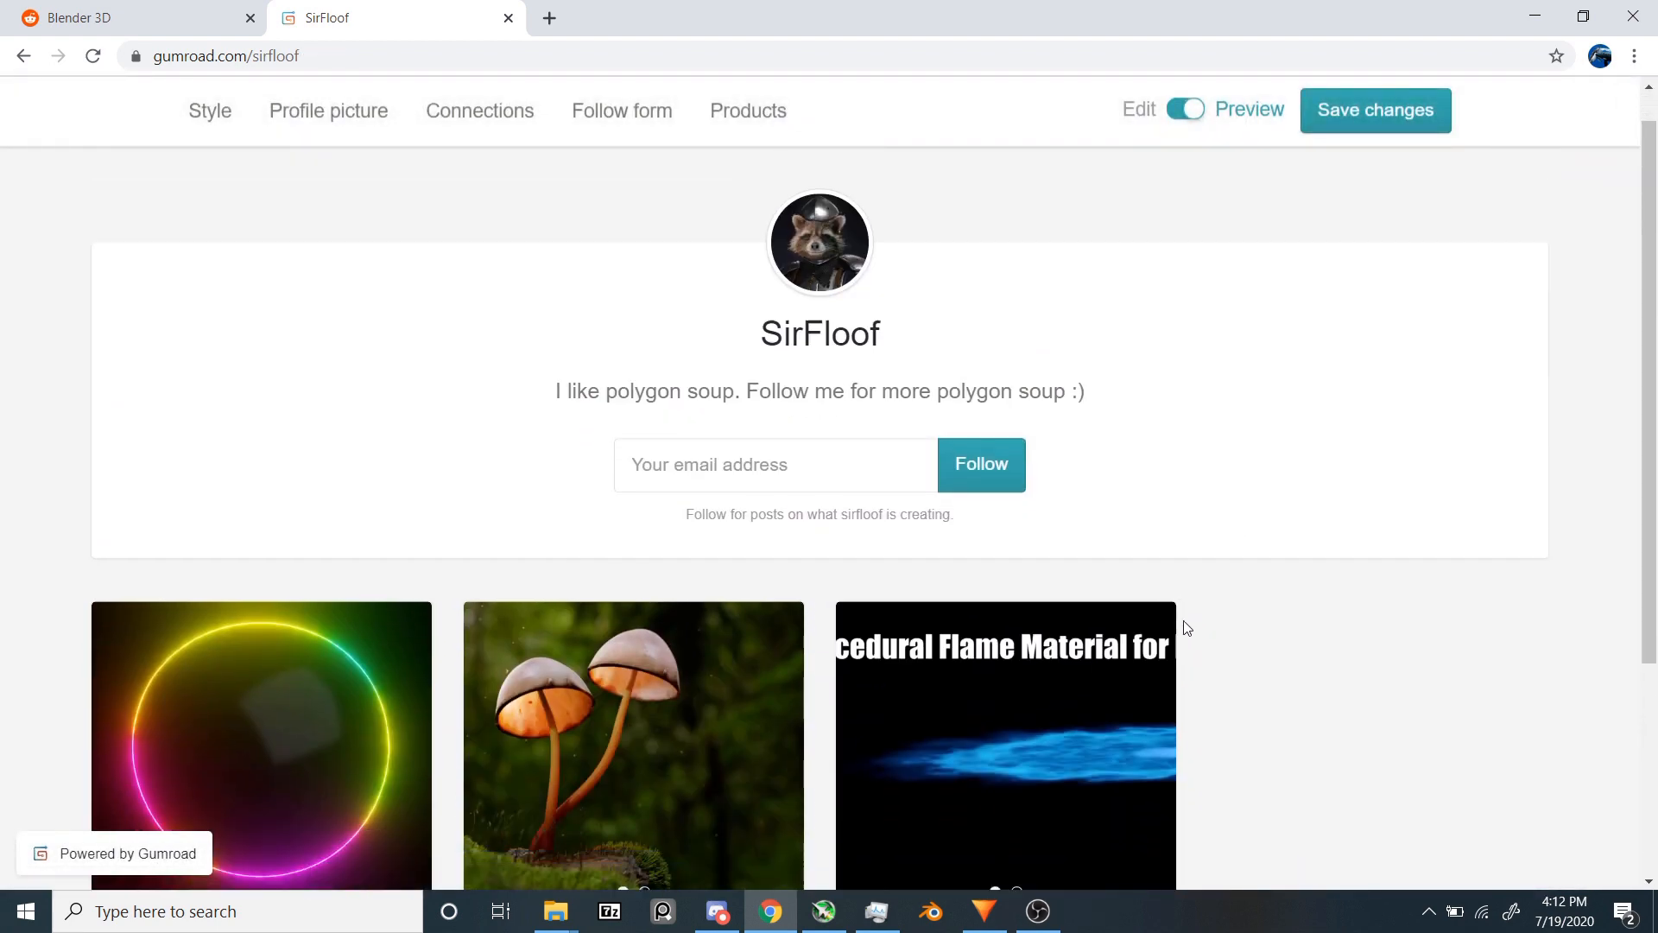